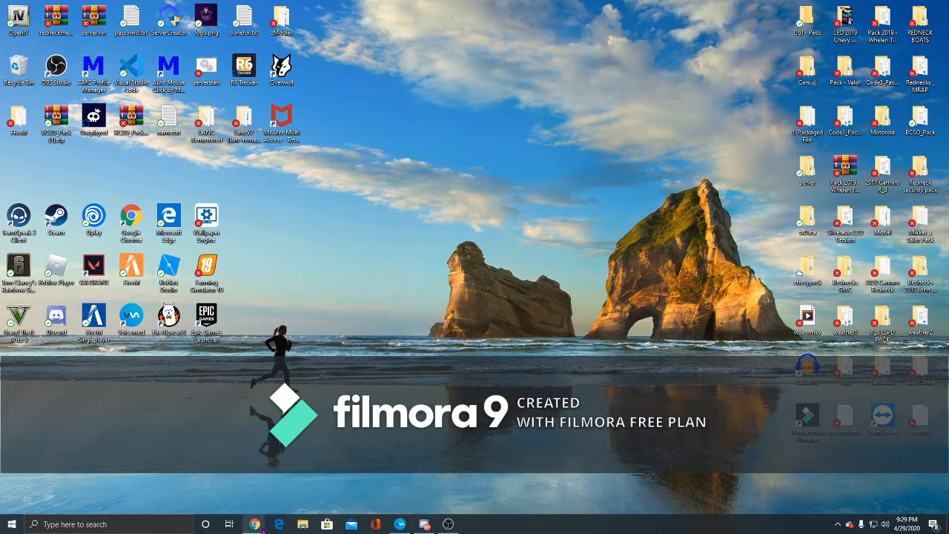
# - Open the browser and read through the FiveM documentation's Setting up a server guide for Windows
pyautogui.moveTo(254, 524)
pyautogui.click(306, 475)
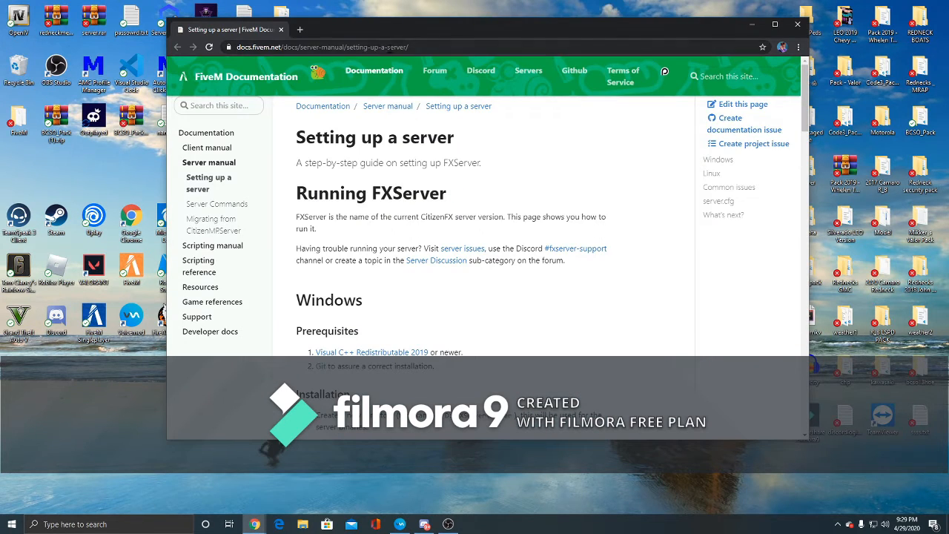
pyautogui.moveTo(430, 27); pyautogui.dragTo(417, 40)
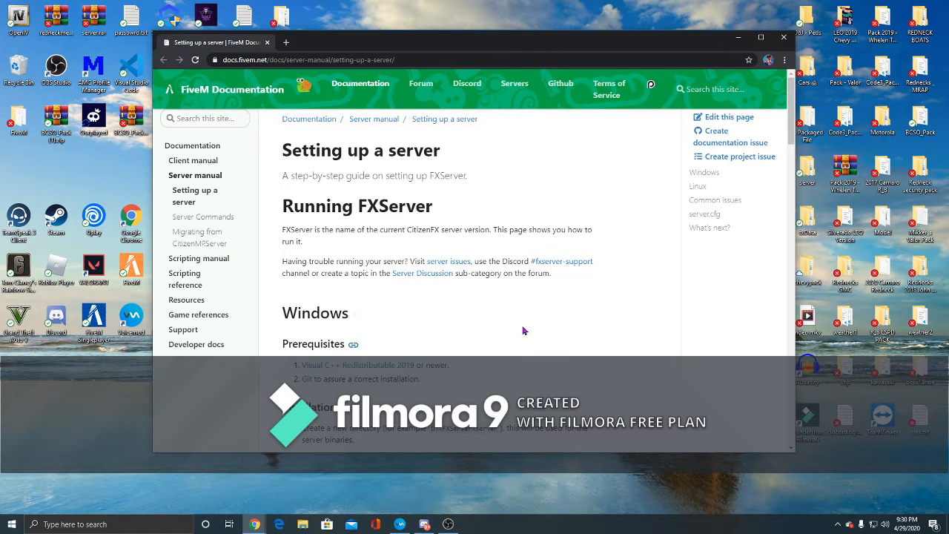
pyautogui.scroll(-1, 395, 299)
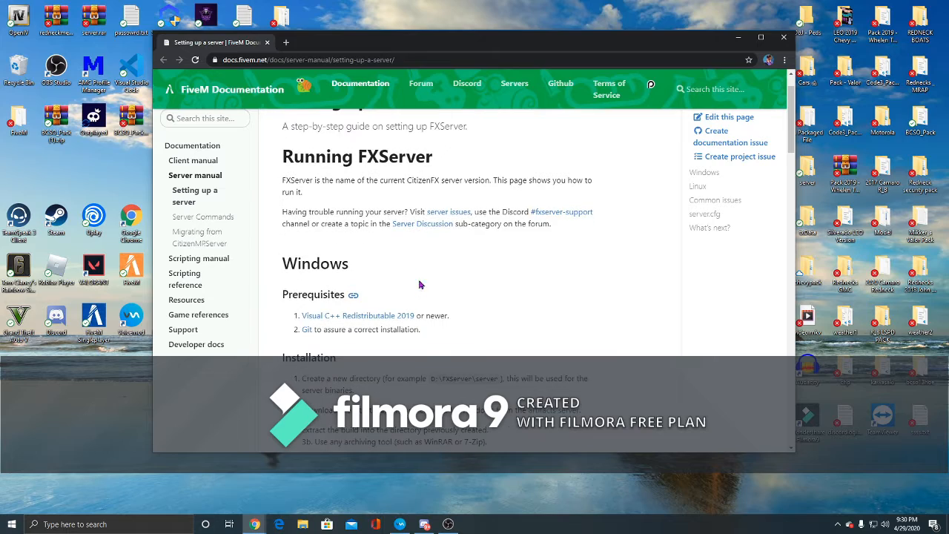
pyautogui.scroll(-3, 350, 274)
pyautogui.scroll(3, 352, 265)
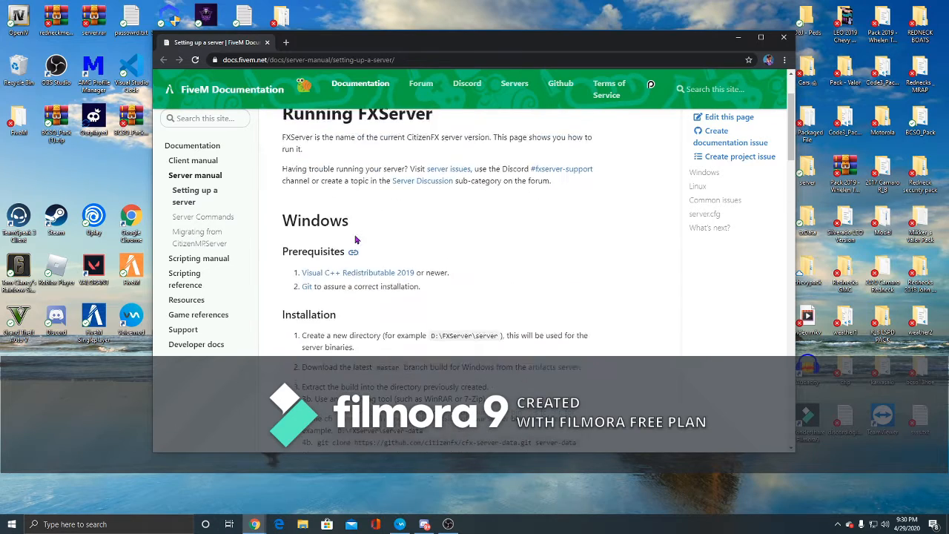
pyautogui.scroll(-6, 419, 275)
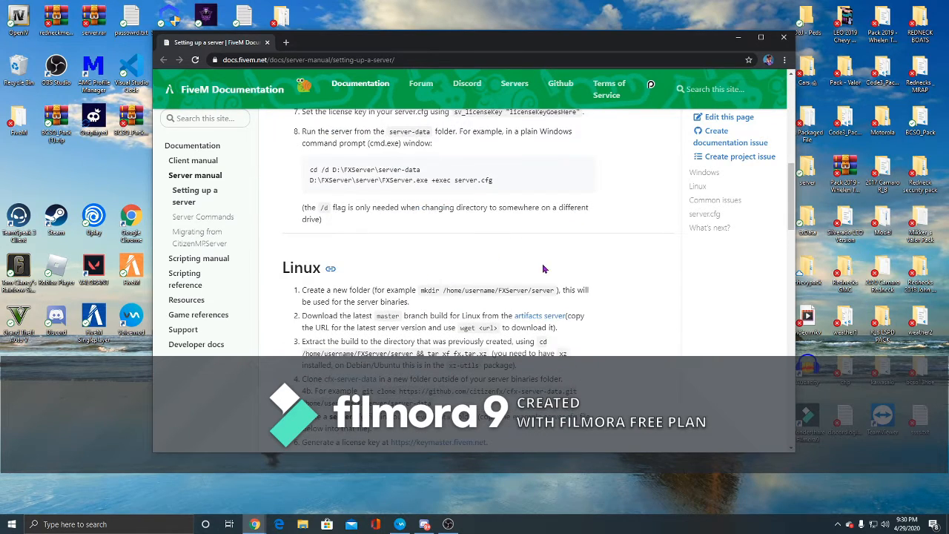
pyautogui.scroll(-1, 553, 268)
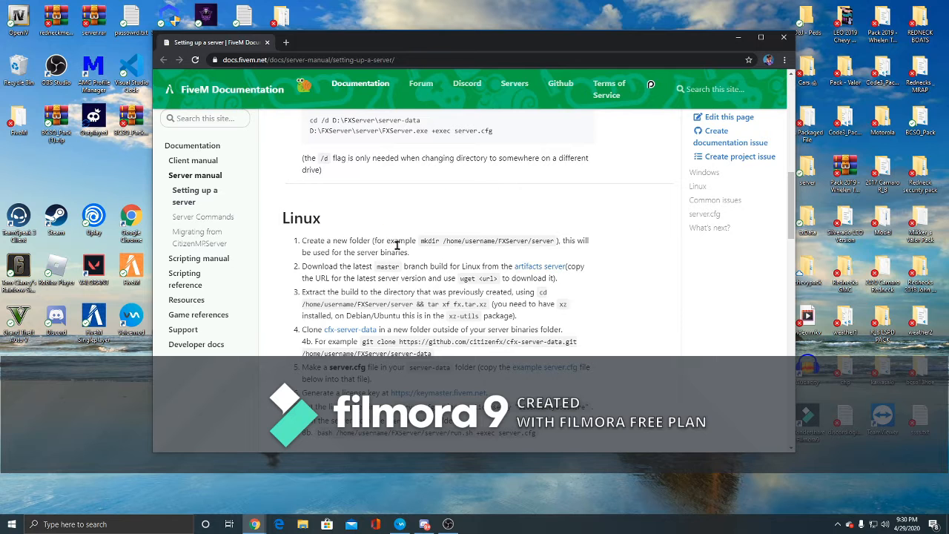
pyautogui.scroll(8, 435, 335)
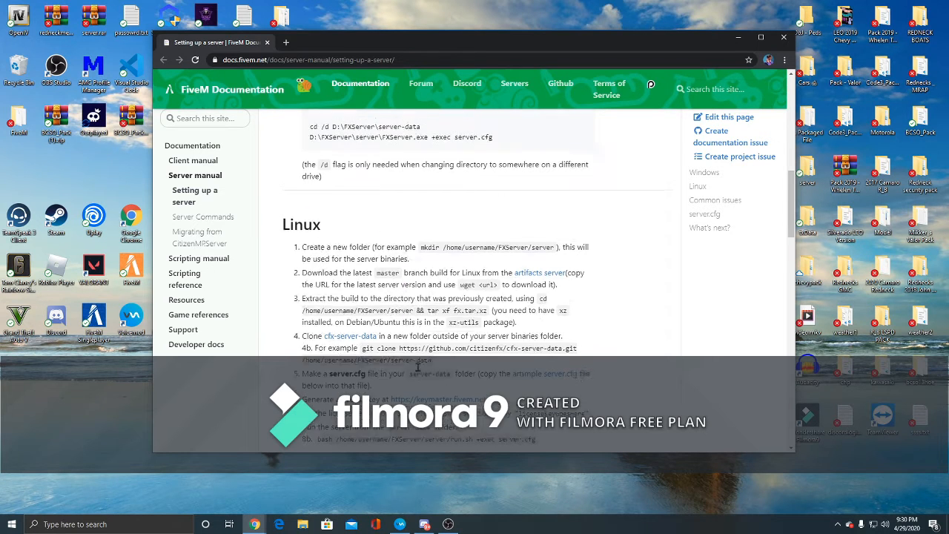
pyautogui.scroll(1, 367, 265)
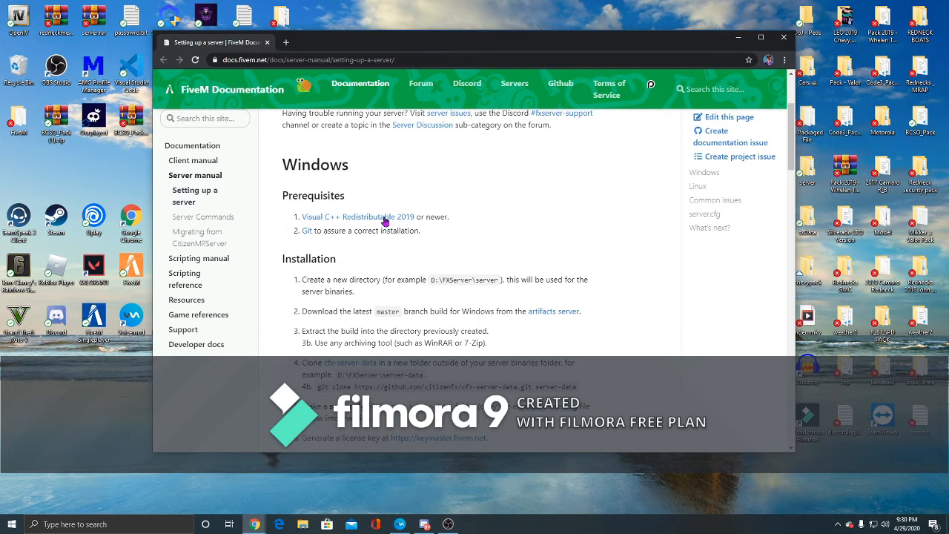
pyautogui.scroll(-1, 434, 324)
pyautogui.scroll(1, 523, 326)
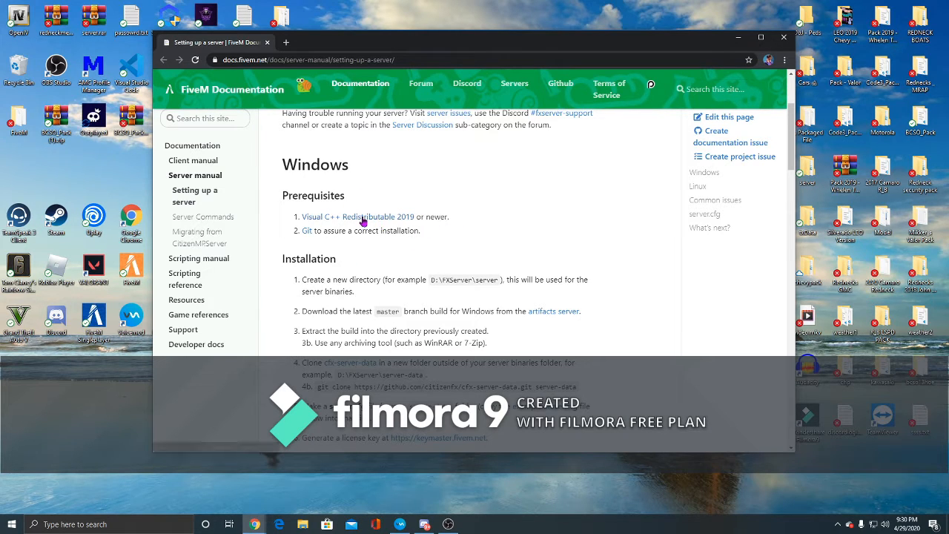
# - Launch the Visual C++ Redistributable 2019 setup from the prerequisites link, run Repair, and close the installer
pyautogui.click(402, 216)
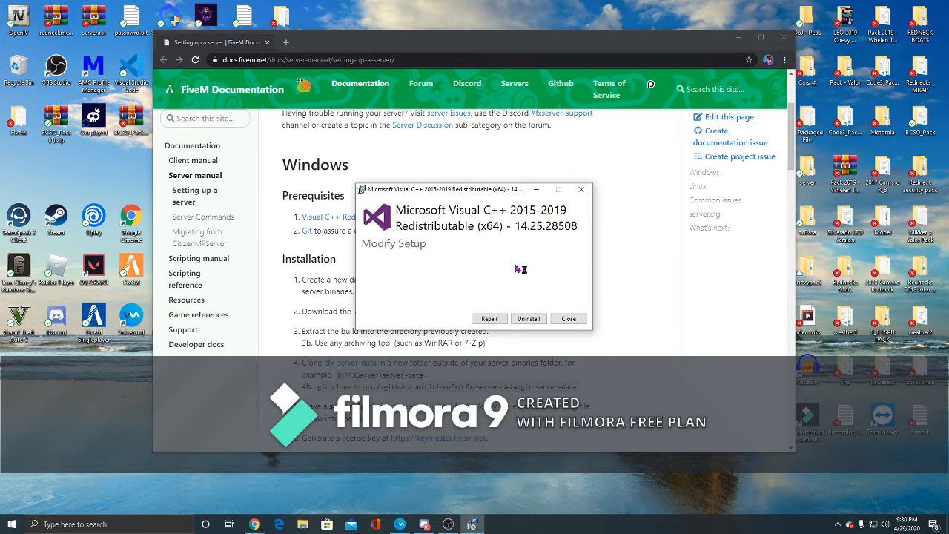
pyautogui.click(489, 318)
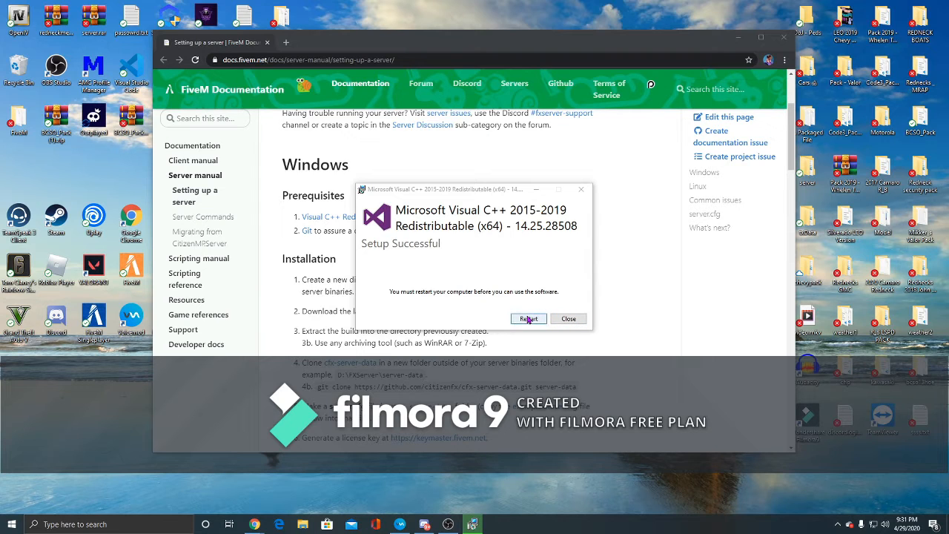
pyautogui.click(569, 319)
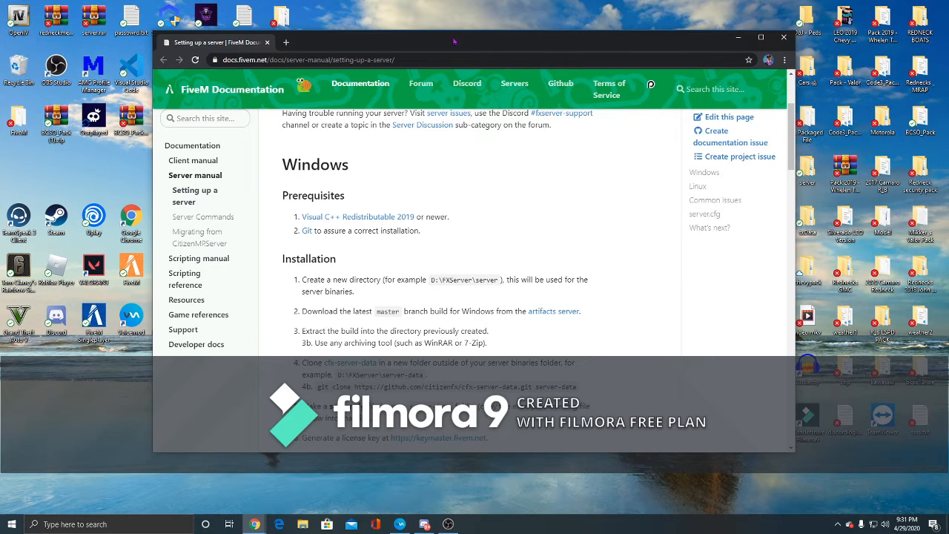
# - Create a new folder on the desktop named test
pyautogui.moveTo(445, 42); pyautogui.dragTo(542, 18)
pyautogui.rightClick(111, 398)
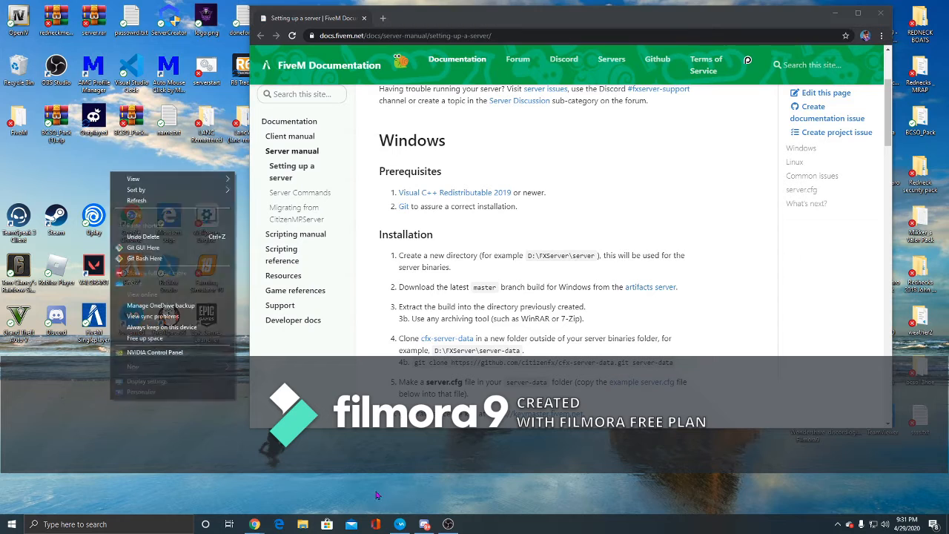
pyautogui.moveTo(171, 366)
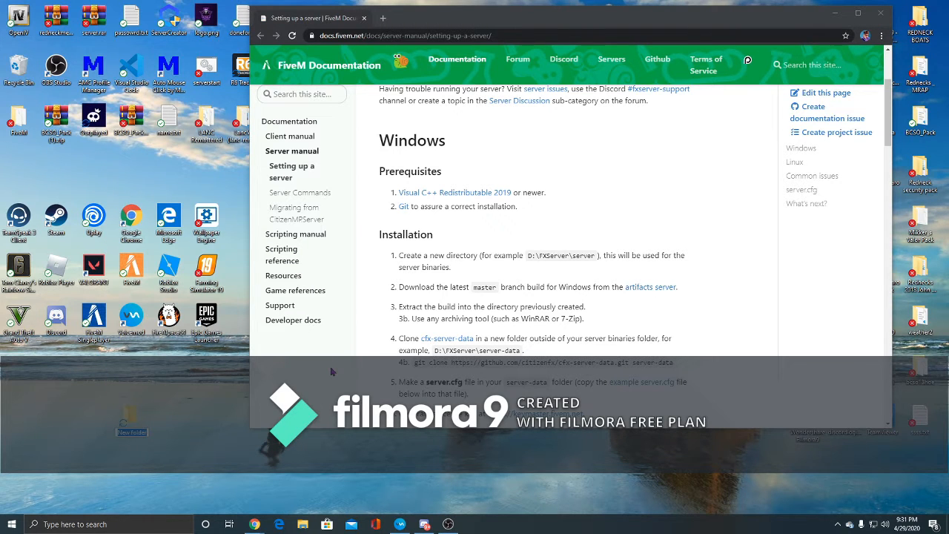
pyautogui.press('BackSpace')
pyautogui.press('Return')
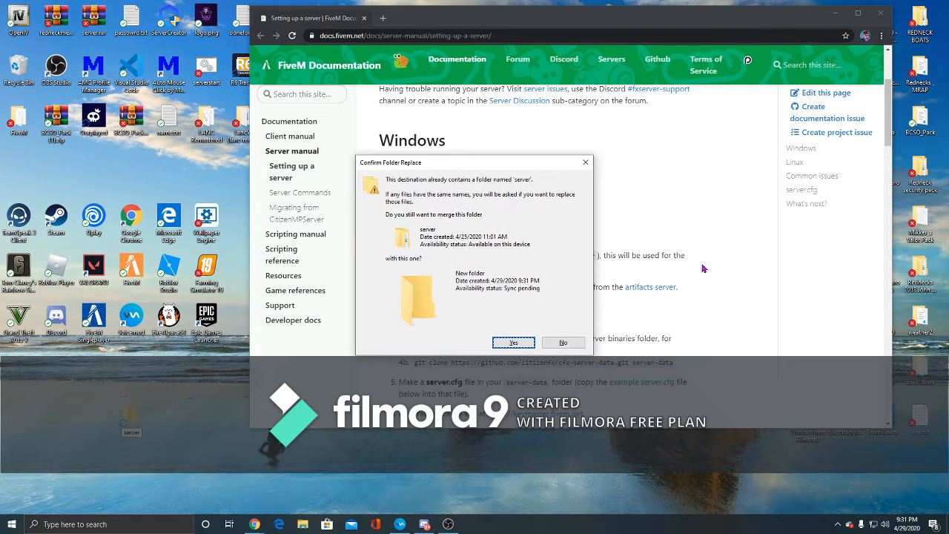
pyautogui.click(585, 161)
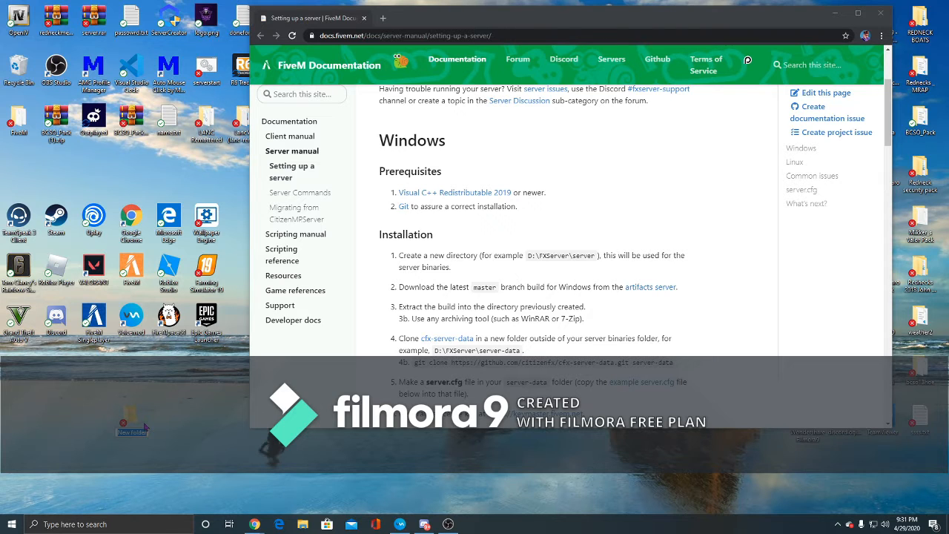
pyautogui.press('BackSpace')
pyautogui.moveTo(129, 419); pyautogui.dragTo(145, 427)
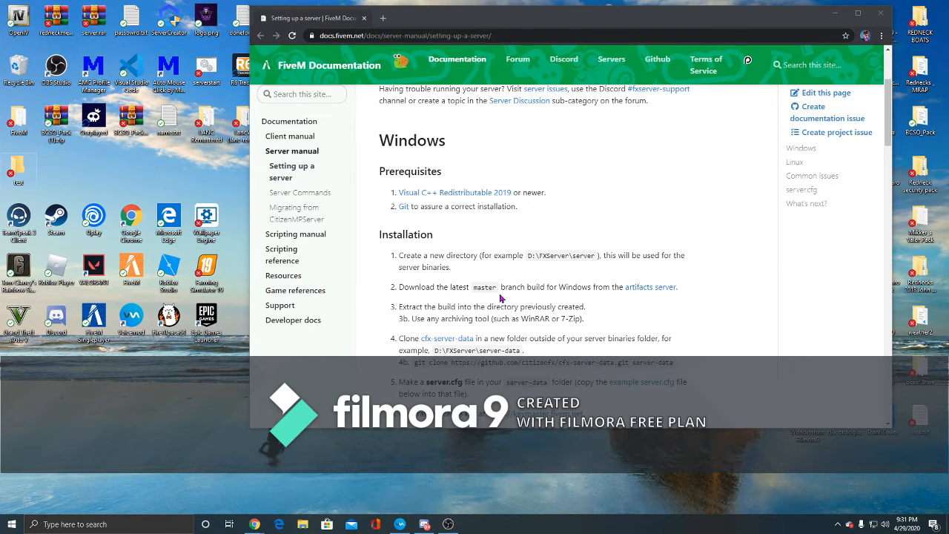
# - Download the latest recommended Windows server build 2381 from the artifacts server and open the archive
pyautogui.click(671, 290)
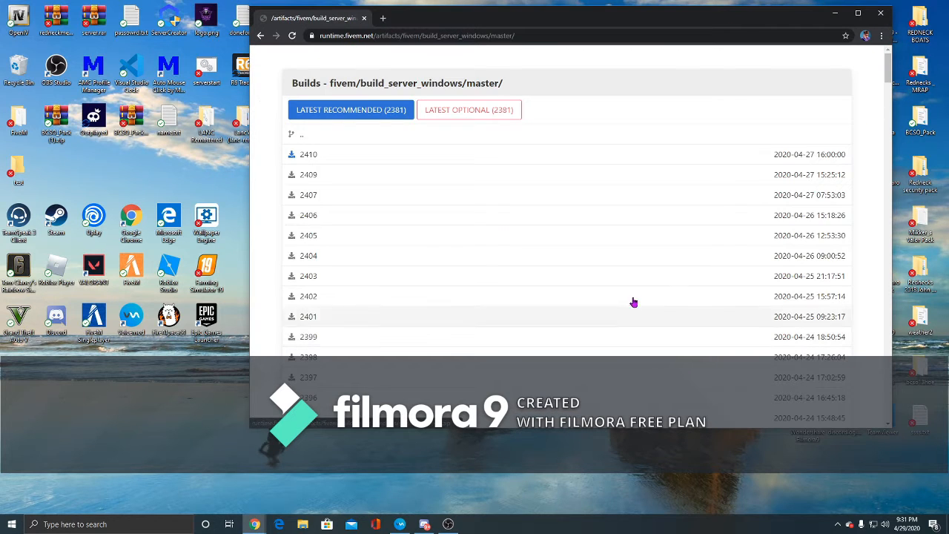
pyautogui.click(333, 113)
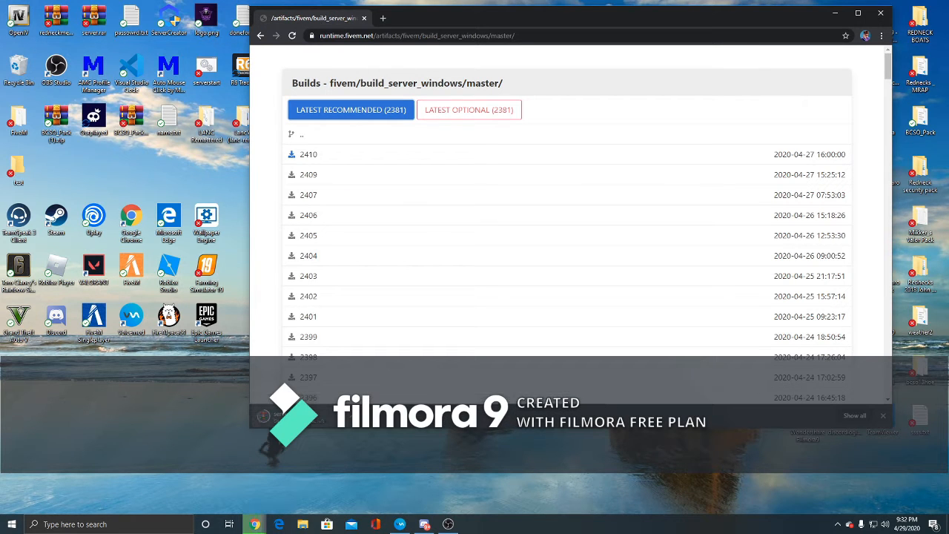
pyautogui.click(291, 416)
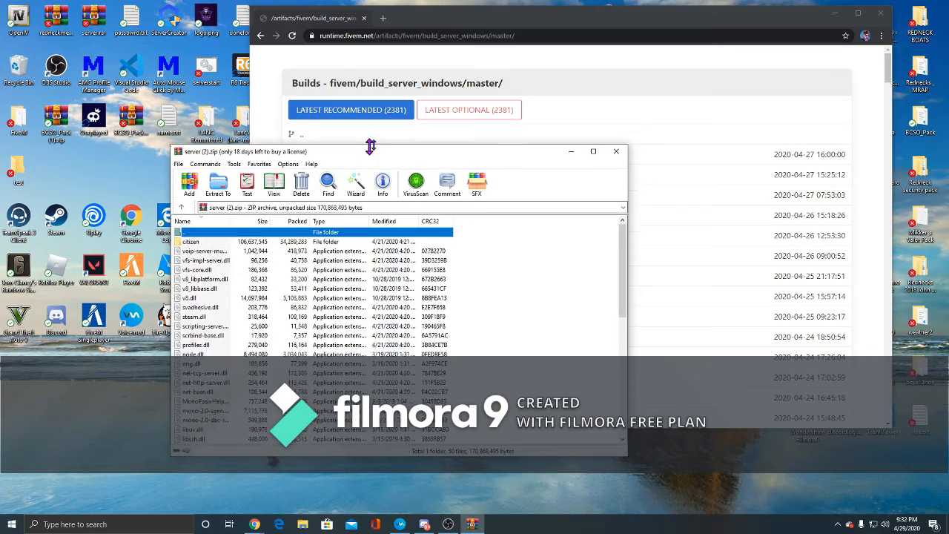
# - Extract all files of the server build archive into the test folder and close the archive window
pyautogui.moveTo(370, 146); pyautogui.dragTo(376, 120)
pyautogui.moveTo(477, 128); pyautogui.dragTo(809, 44)
pyautogui.doubleClick(20, 167)
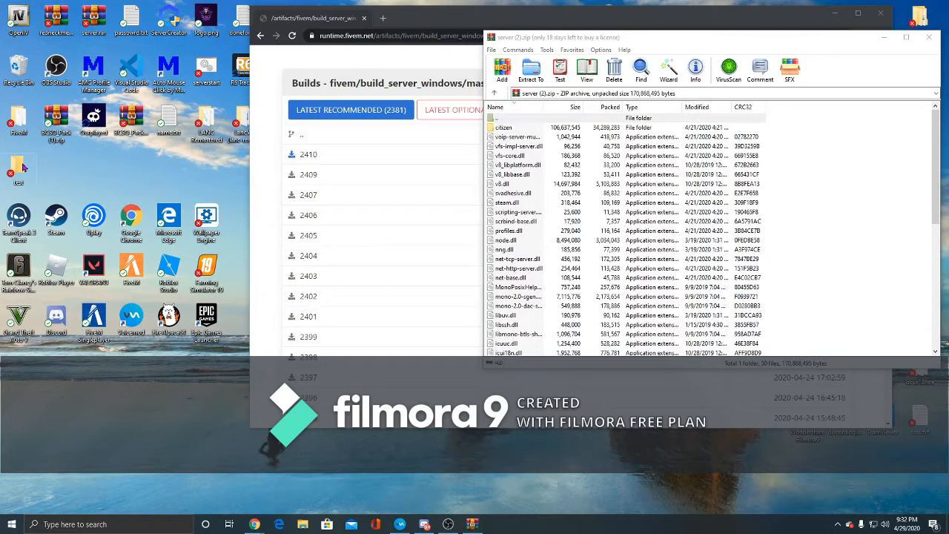
pyautogui.moveTo(338, 105); pyautogui.dragTo(281, 93)
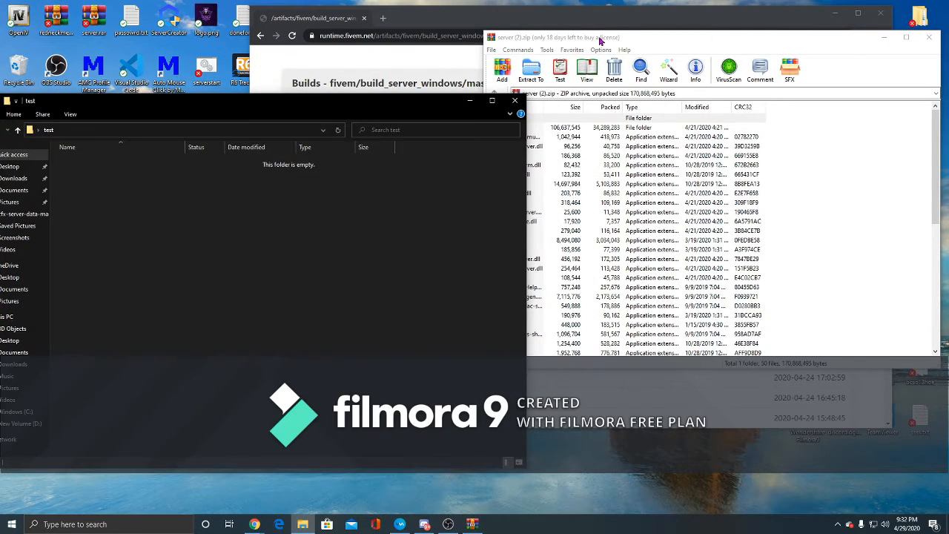
pyautogui.moveTo(600, 41); pyautogui.dragTo(662, 39)
pyautogui.moveTo(868, 136); pyautogui.dragTo(786, 357)
pyautogui.moveTo(713, 291); pyautogui.dragTo(383, 286)
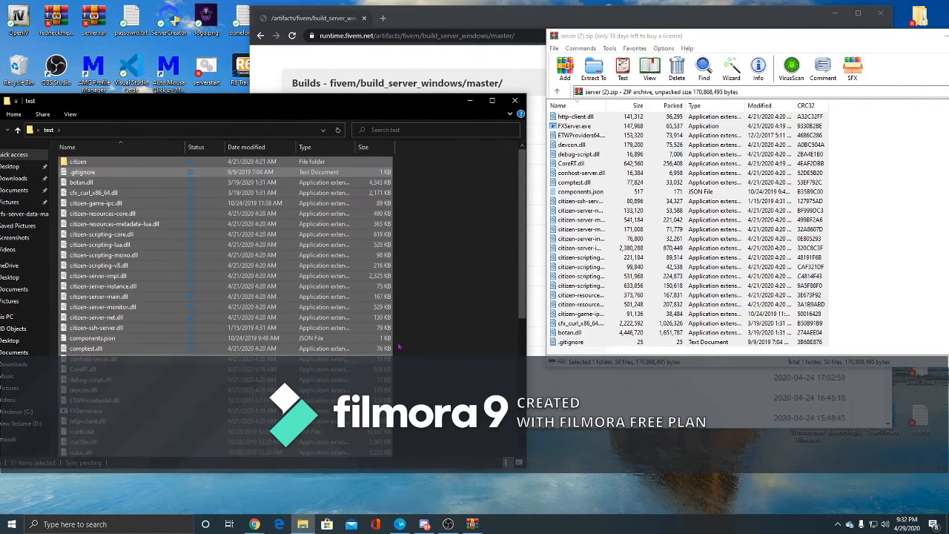
pyautogui.click(452, 306)
pyautogui.moveTo(690, 37); pyautogui.dragTo(394, 44)
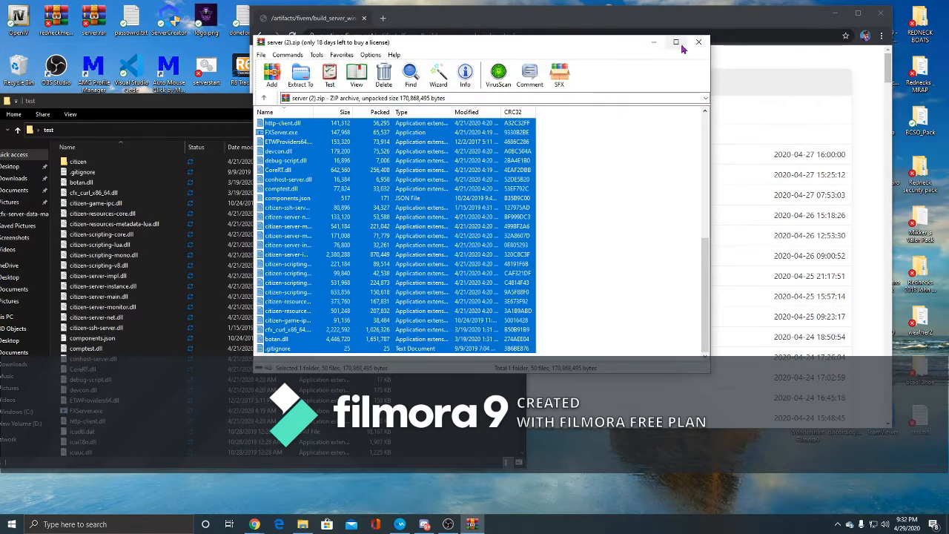
pyautogui.click(698, 44)
# - Download the cfx-server-data repository as a ZIP from GitHub and open the archive
pyautogui.click(468, 101)
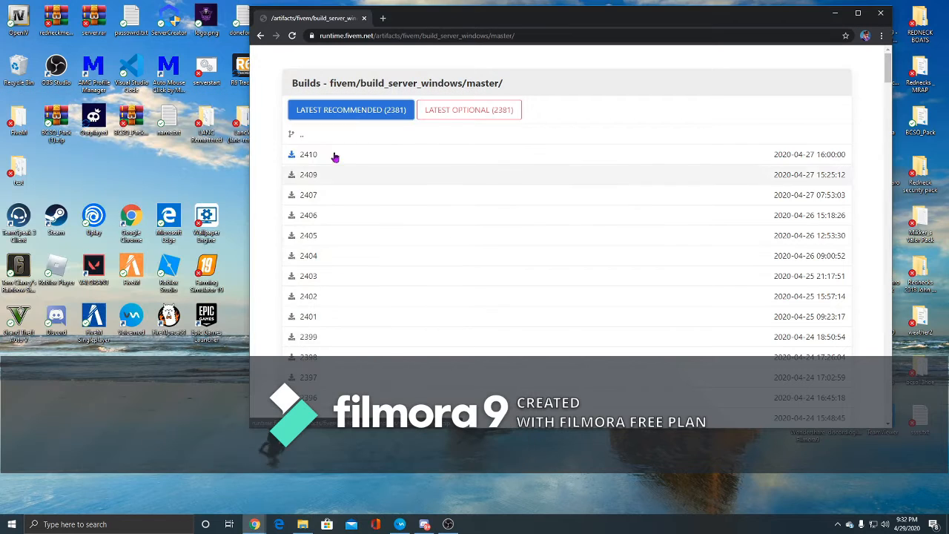
pyautogui.click(260, 35)
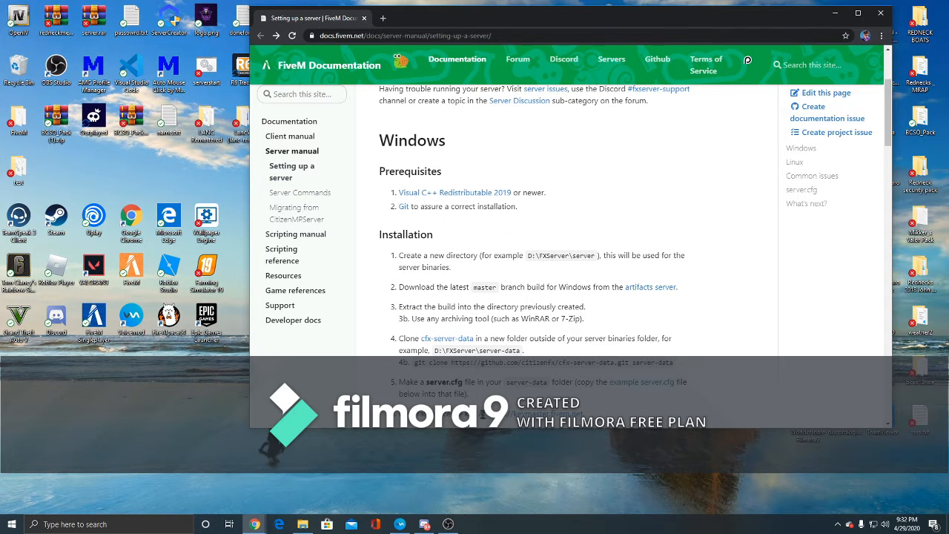
pyautogui.scroll(-1, 440, 336)
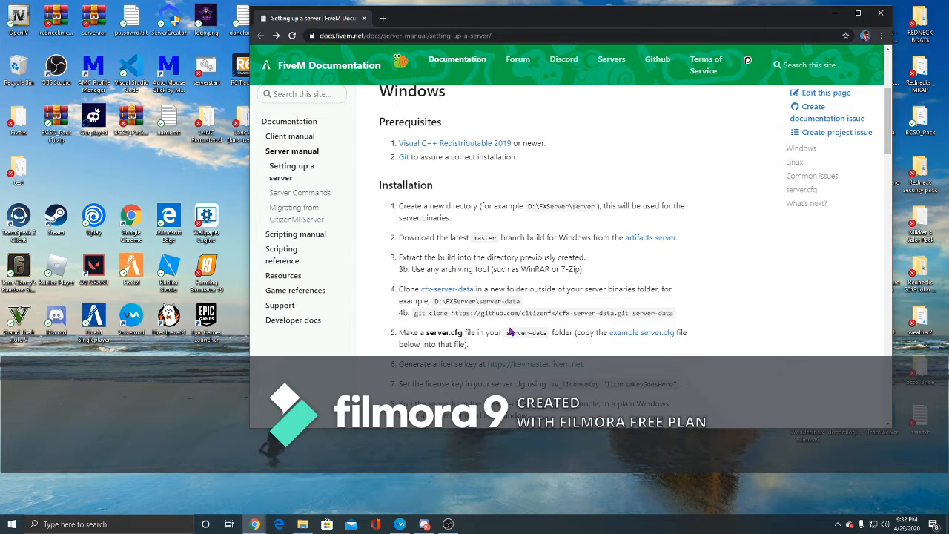
pyautogui.click(459, 289)
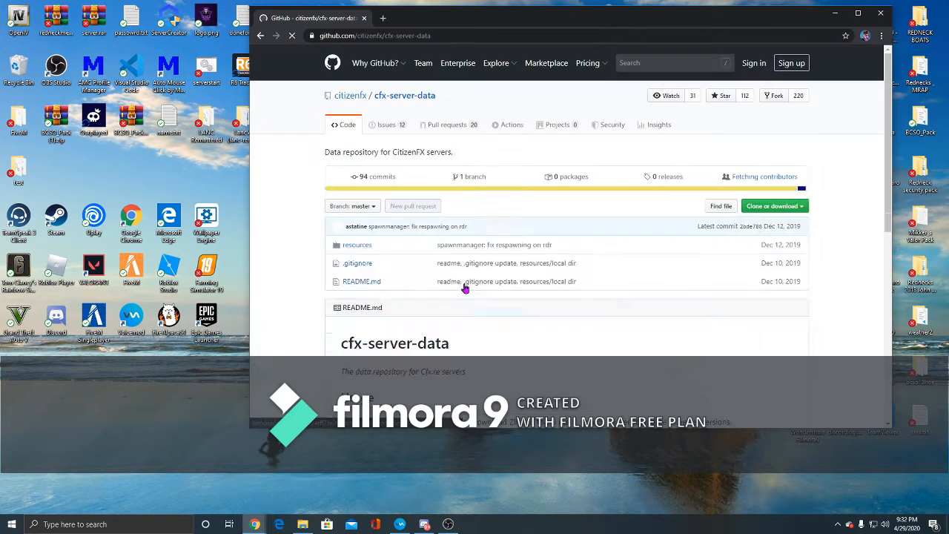
pyautogui.click(788, 304)
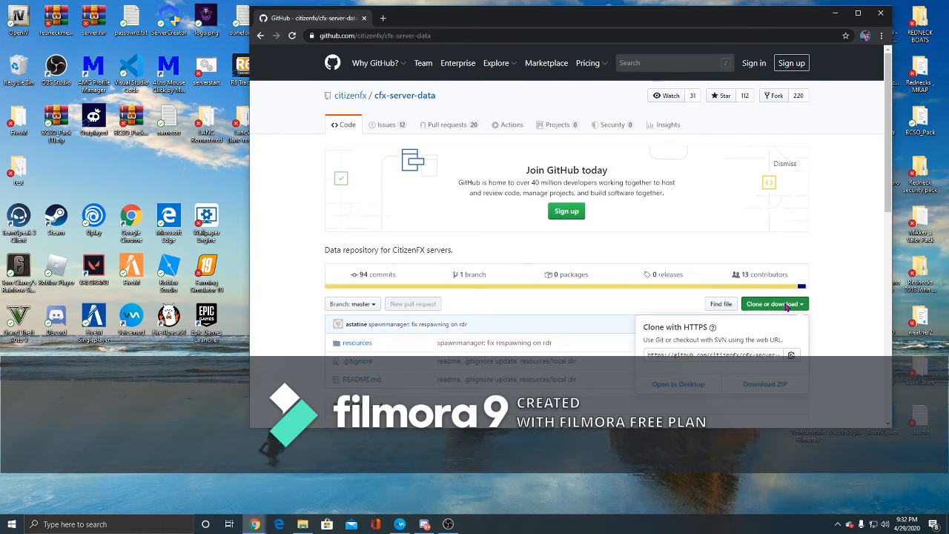
pyautogui.click(762, 384)
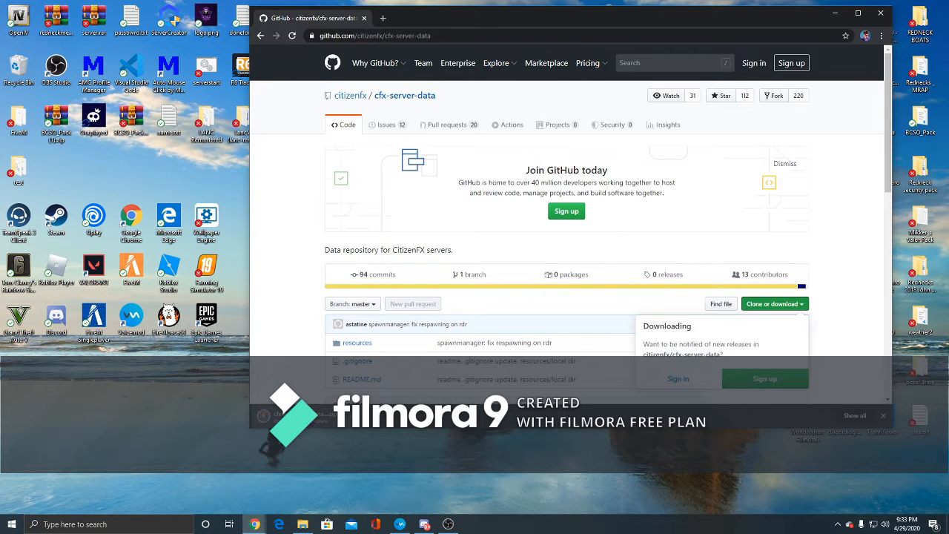
pyautogui.click(300, 415)
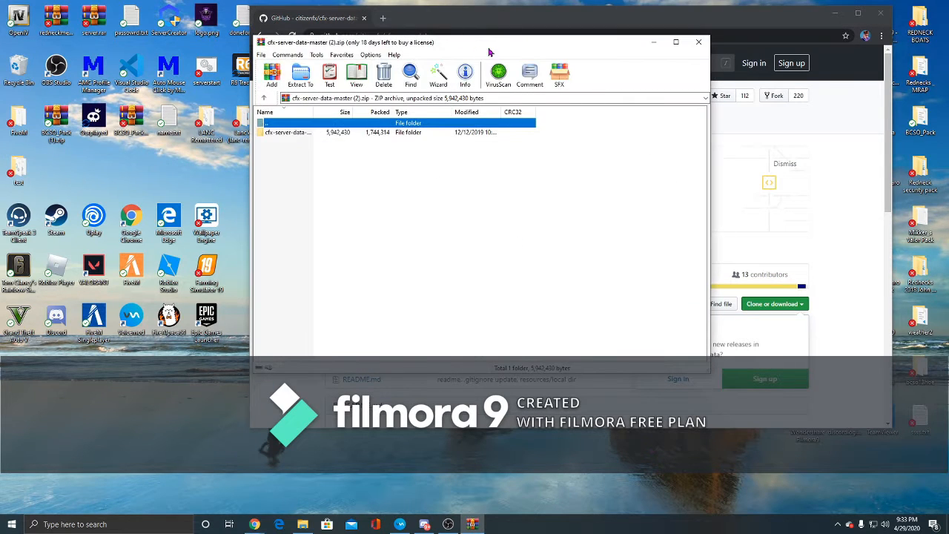
# - Extract the cfx-server-data-master folder into the test folder
pyautogui.moveTo(490, 49); pyautogui.dragTo(690, 78)
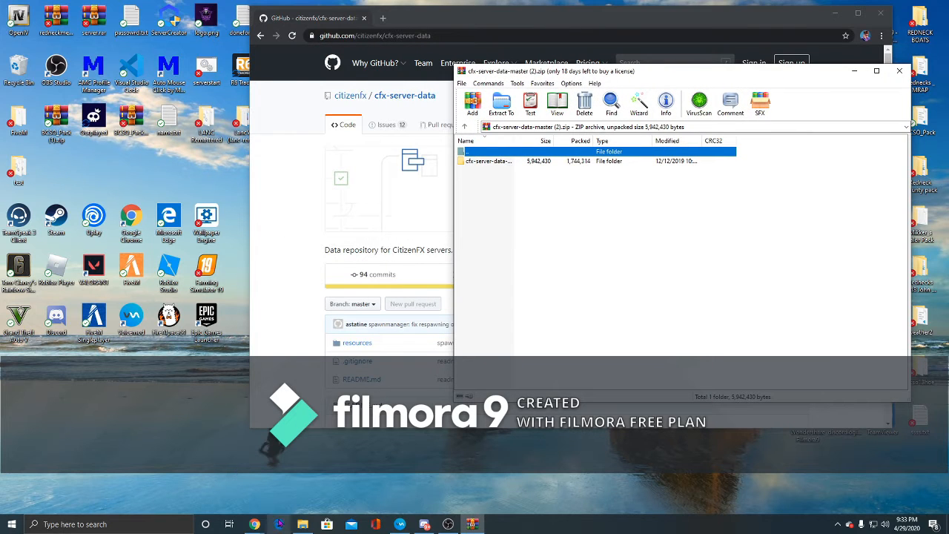
pyautogui.click(22, 164)
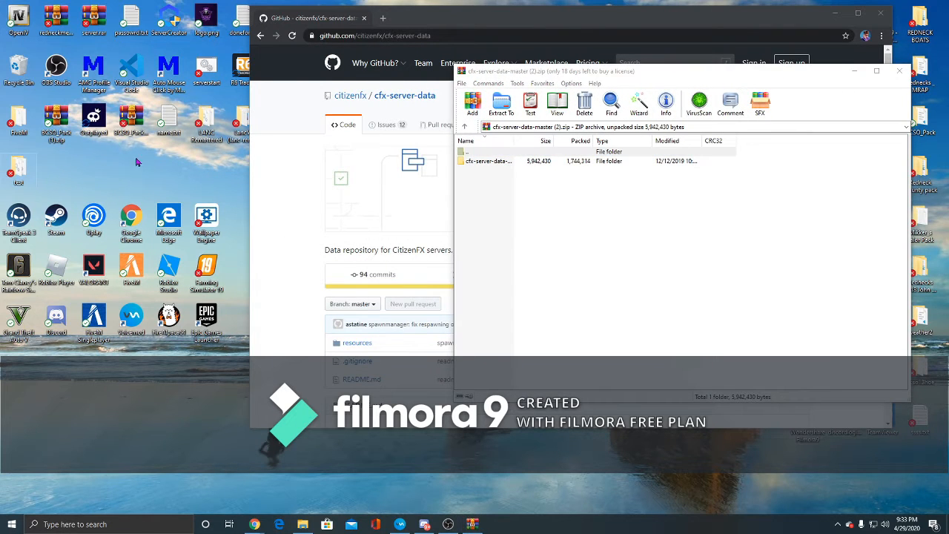
pyautogui.doubleClick(22, 165)
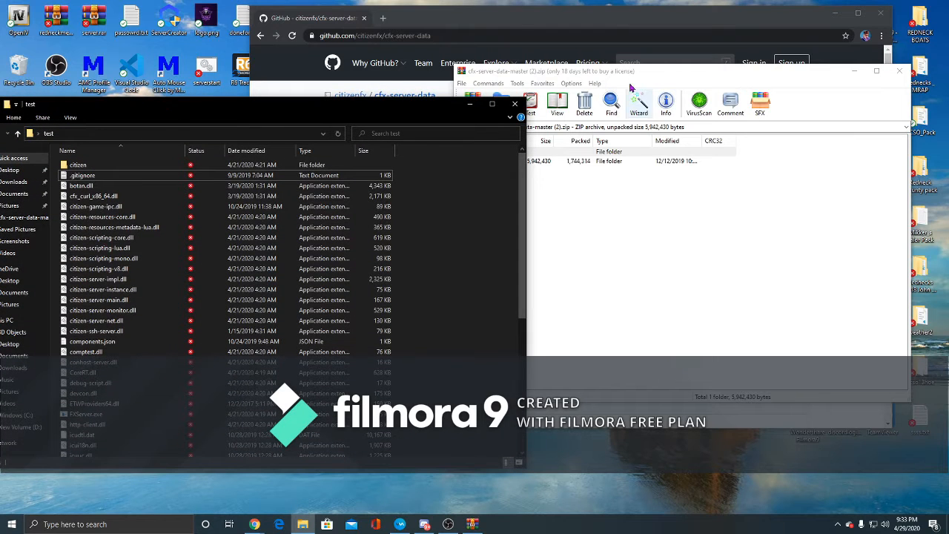
pyautogui.moveTo(659, 73); pyautogui.dragTo(739, 58)
pyautogui.moveTo(633, 146); pyautogui.dragTo(491, 209)
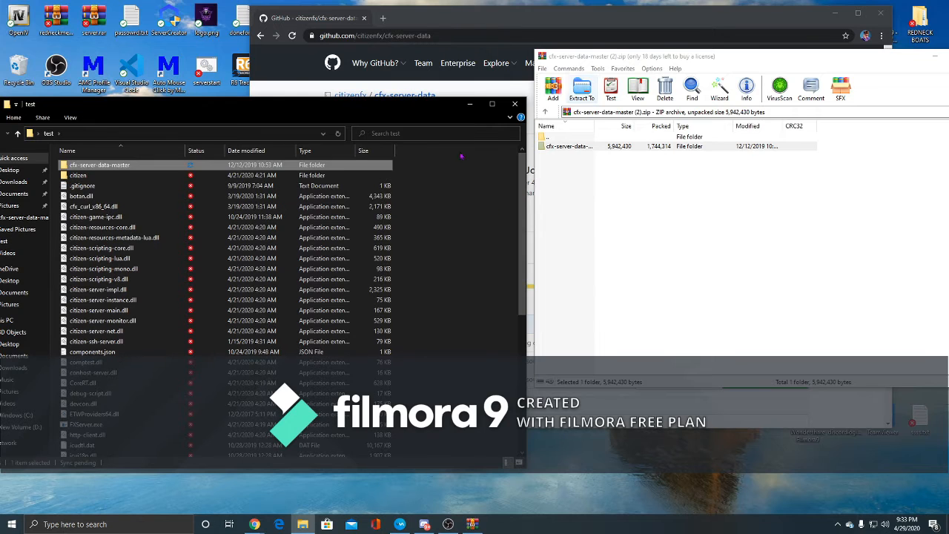
# - Close the cfx-server-data archive window and return to the FiveM server setup documentation in the browser
pyautogui.moveTo(734, 57); pyautogui.dragTo(641, 66)
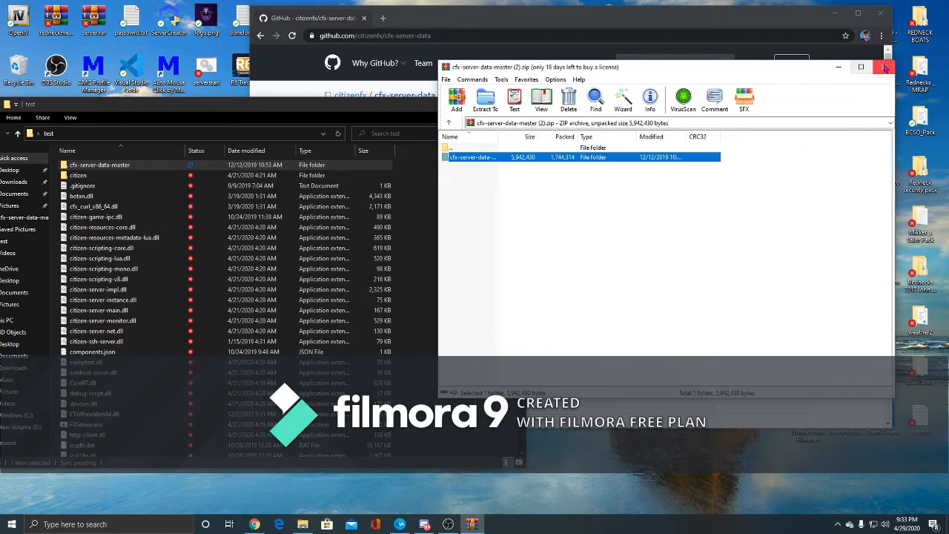
pyautogui.click(883, 67)
pyautogui.click(469, 104)
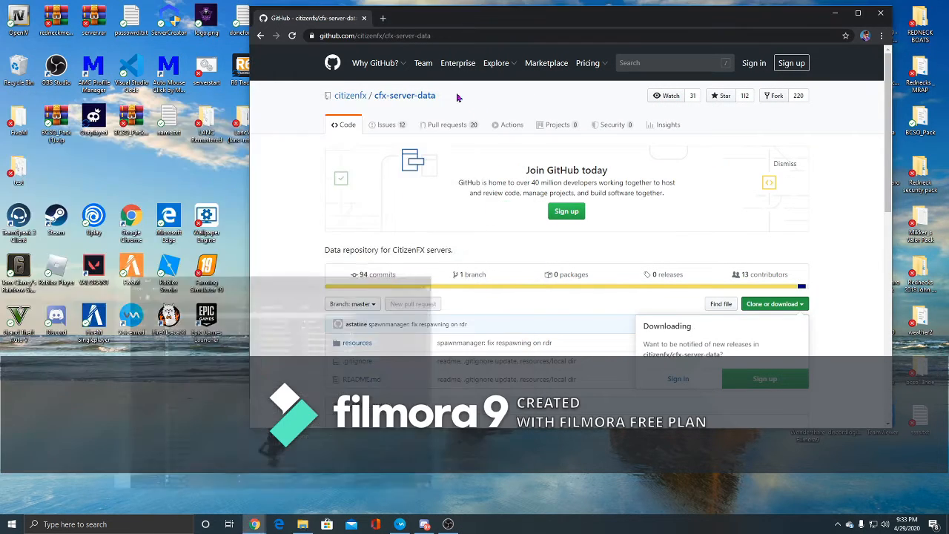
pyautogui.click(260, 35)
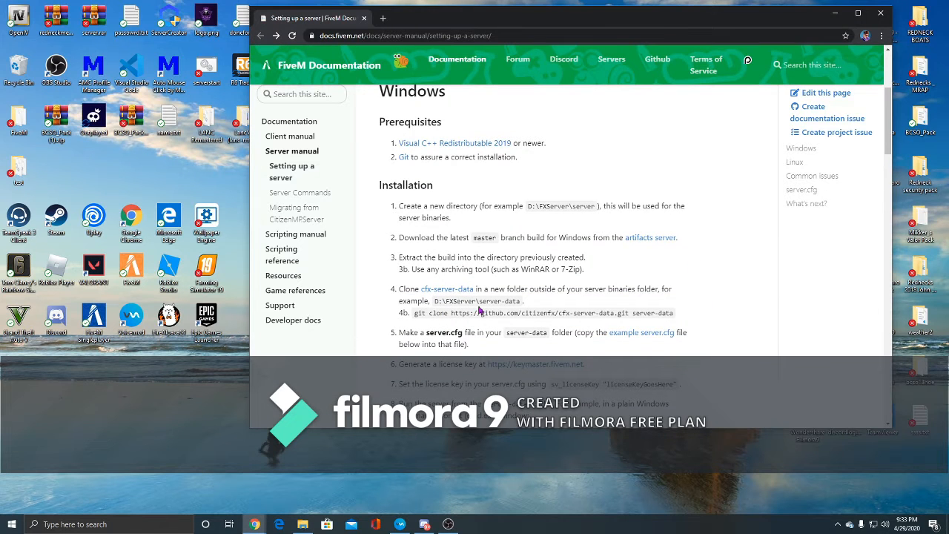
pyautogui.scroll(-1, 440, 300)
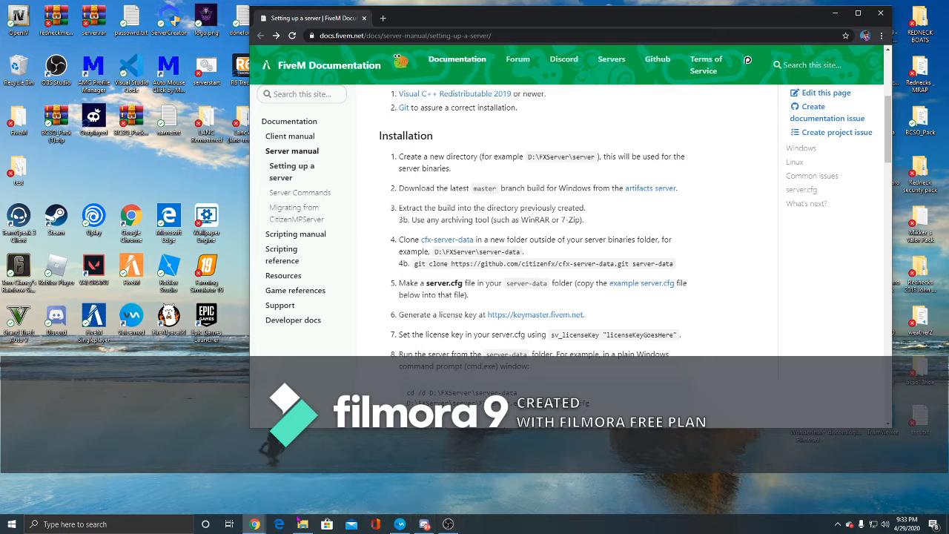
# - Open the cfx-server-data-master folder inside the test folder and show the navigation pane
pyautogui.doubleClick(14, 174)
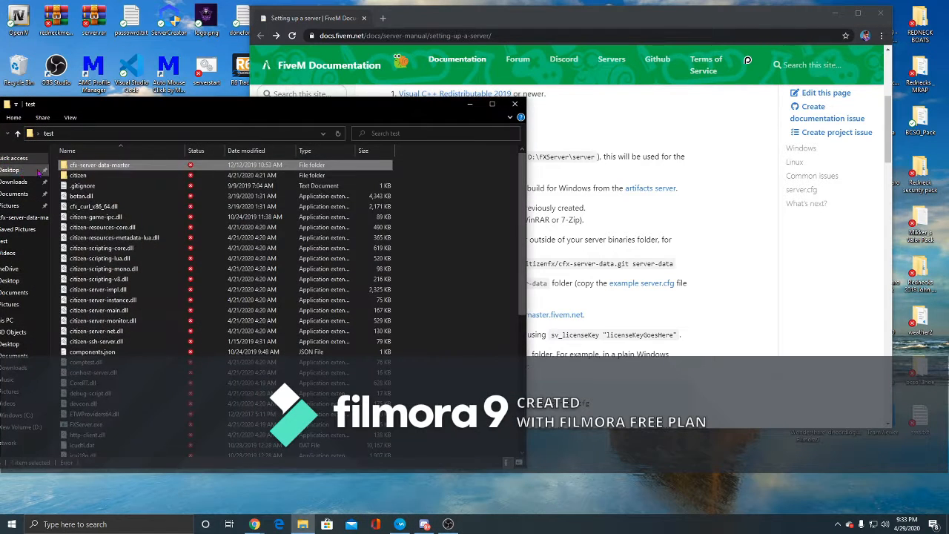
pyautogui.doubleClick(107, 166)
pyautogui.rightClick(117, 243)
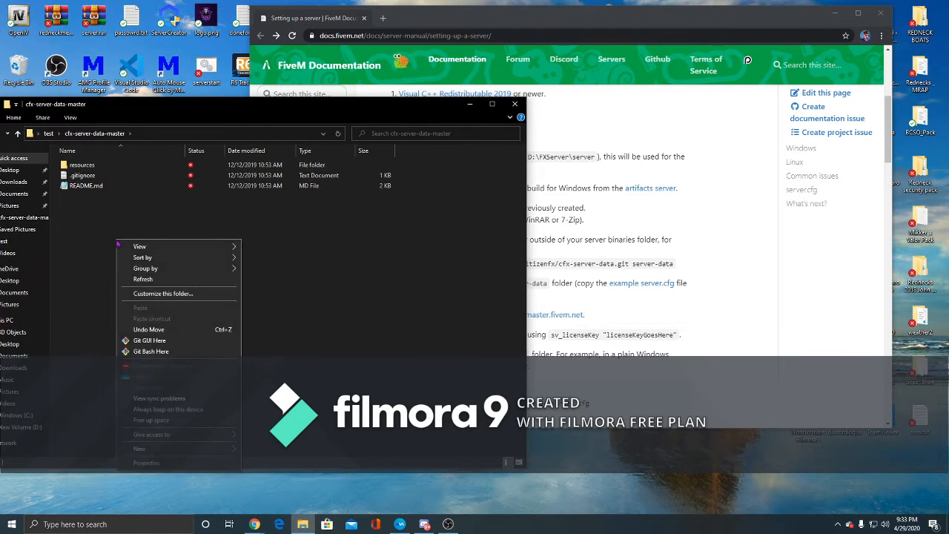
pyautogui.click(274, 266)
pyautogui.moveTo(316, 116); pyautogui.dragTo(418, 110)
pyautogui.click(169, 113)
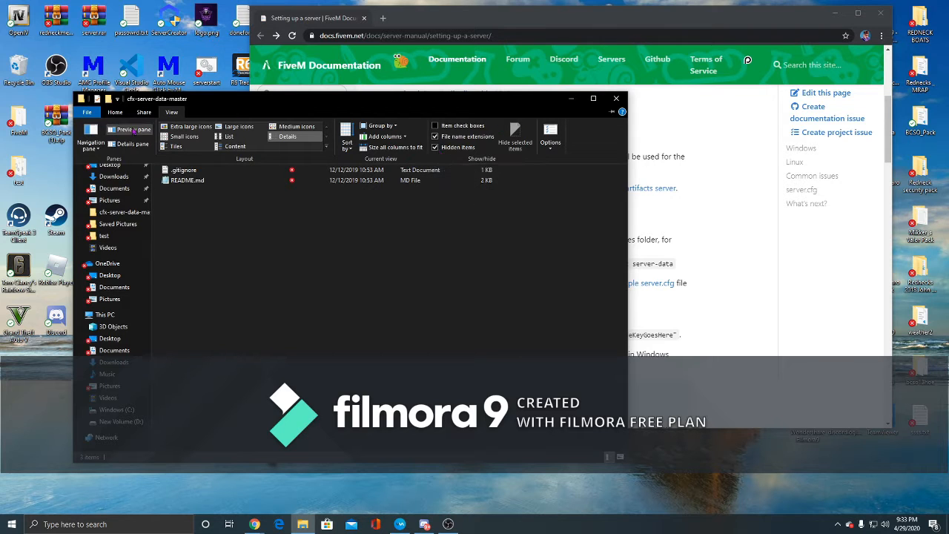
pyautogui.click(96, 113)
pyautogui.click(375, 278)
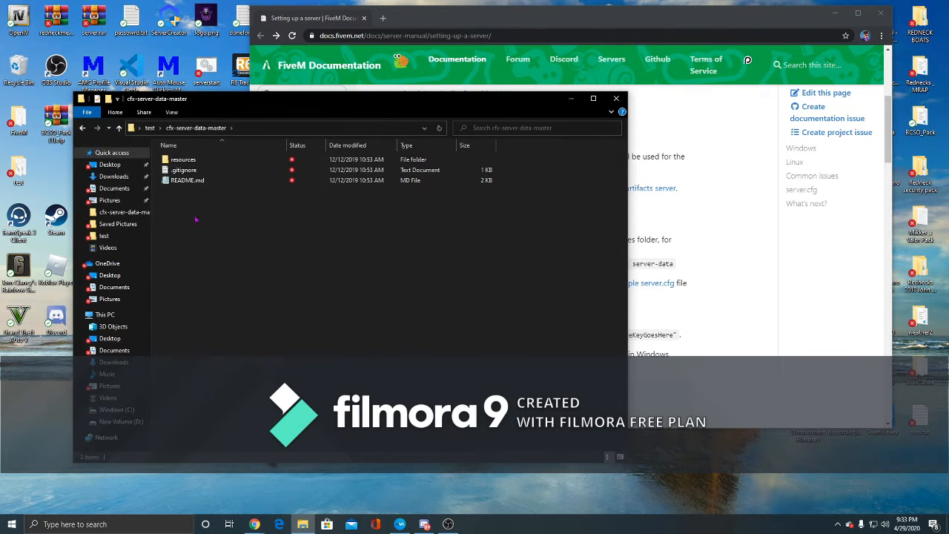
# - Create a new text file in cfx-server-data-master and rename it server.cfg, accepting the extension change
pyautogui.rightClick(224, 212)
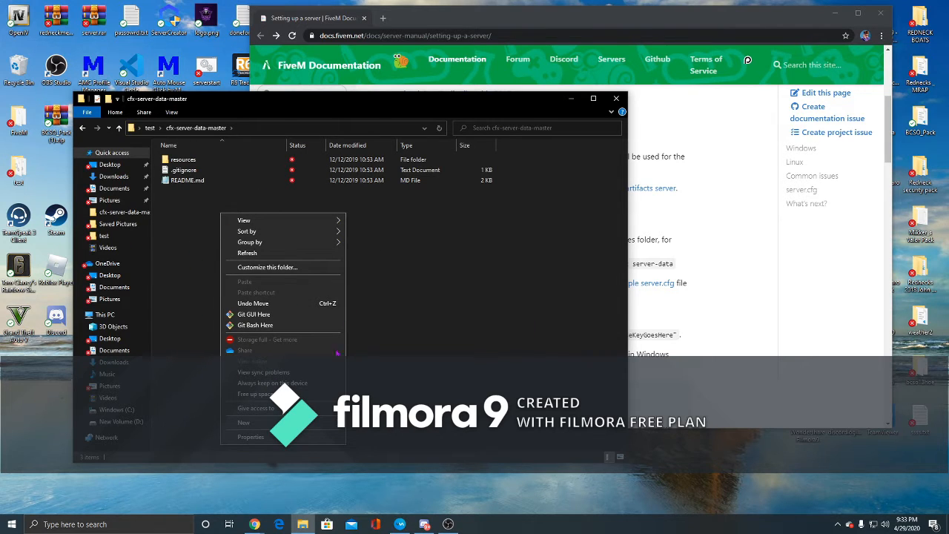
pyautogui.moveTo(245, 422)
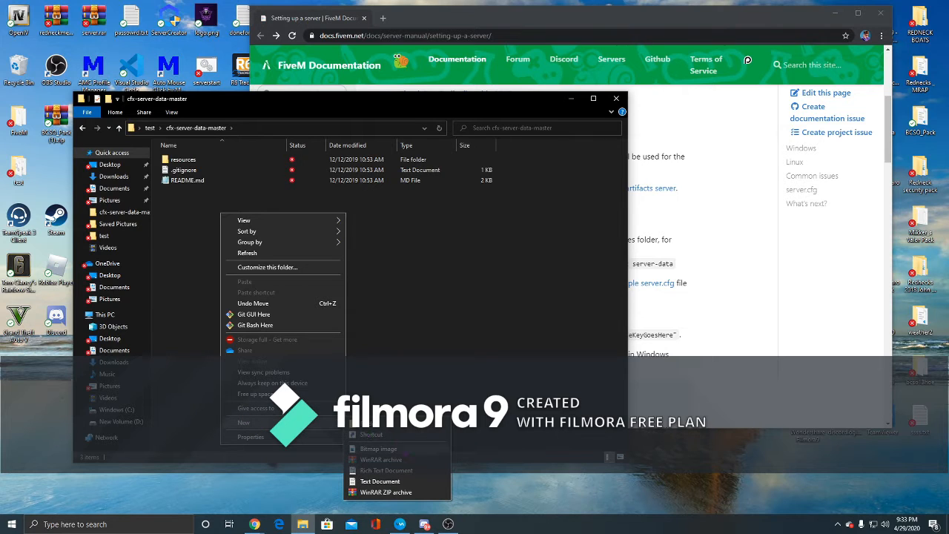
pyautogui.click(380, 482)
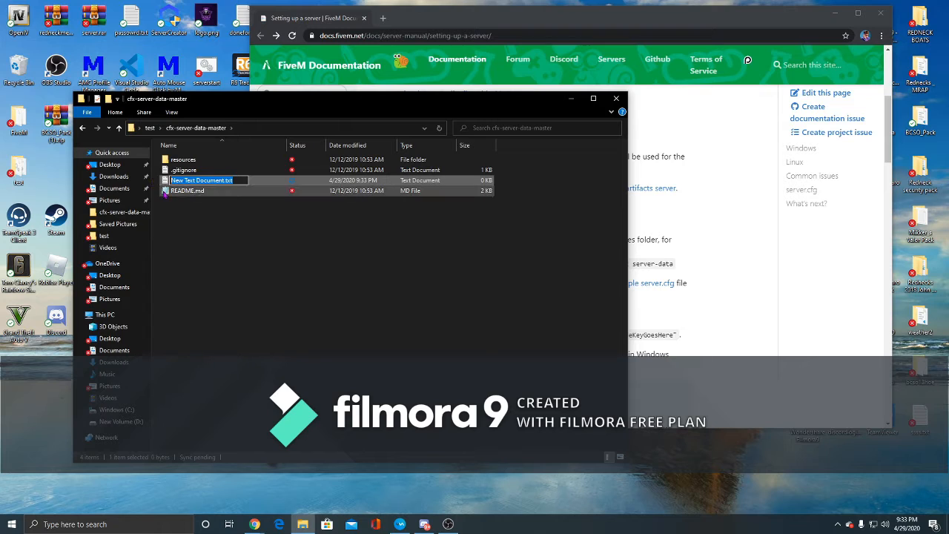
pyautogui.press('BackSpace')
pyautogui.write('se')
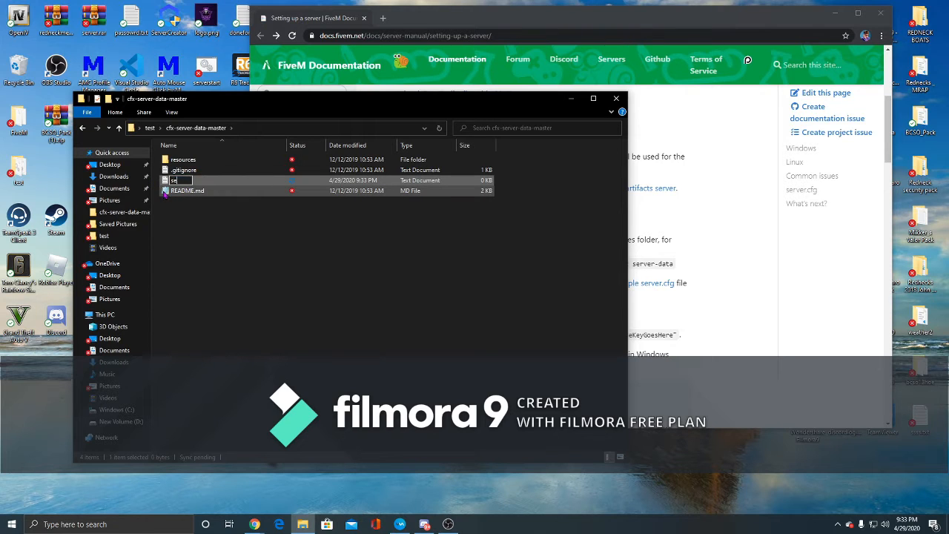
pyautogui.write('rver.cfg')
pyautogui.press('Return')
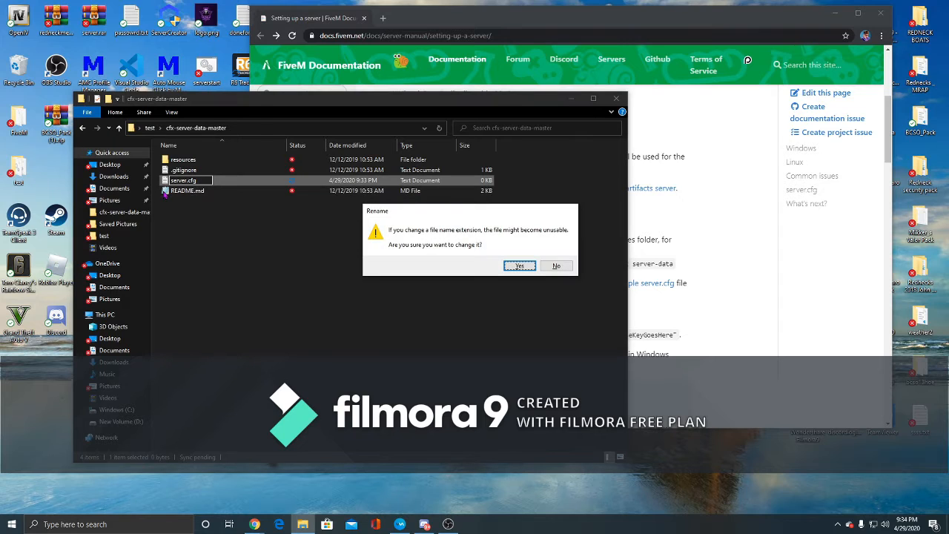
pyautogui.press('Return')
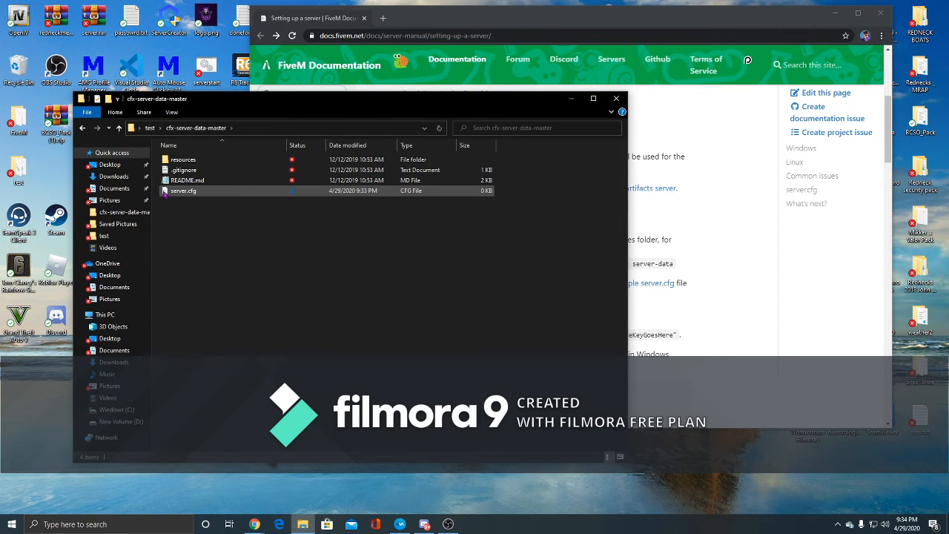
# - Open the example server.cfg section of the setup documentation
pyautogui.click(649, 16)
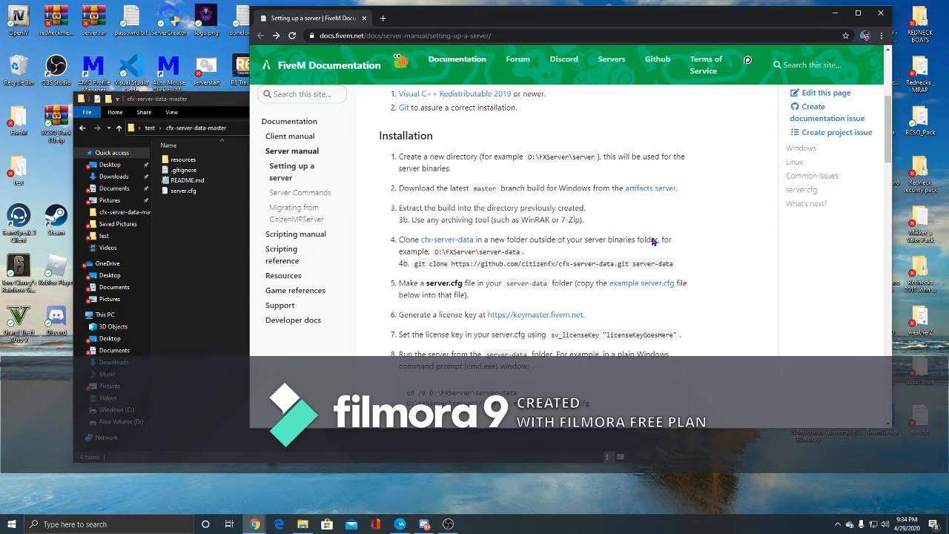
pyautogui.click(649, 287)
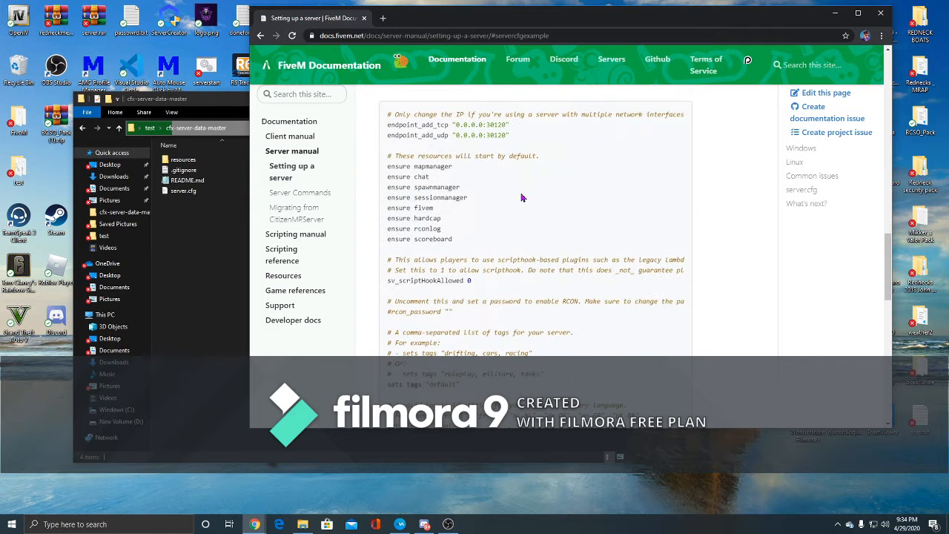
pyautogui.moveTo(586, 17); pyautogui.dragTo(669, 15)
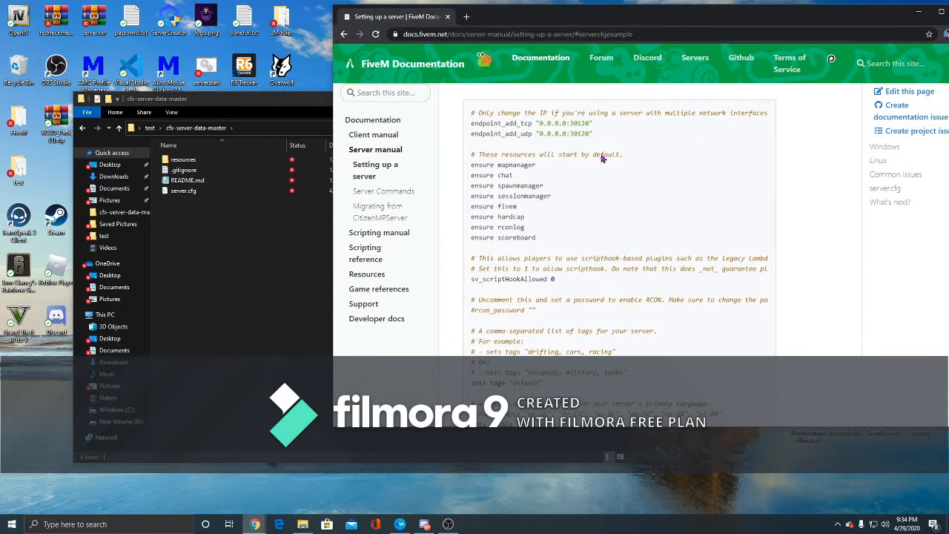
# - Open the empty server.cfg file in Visual Studio Code
pyautogui.click(286, 105)
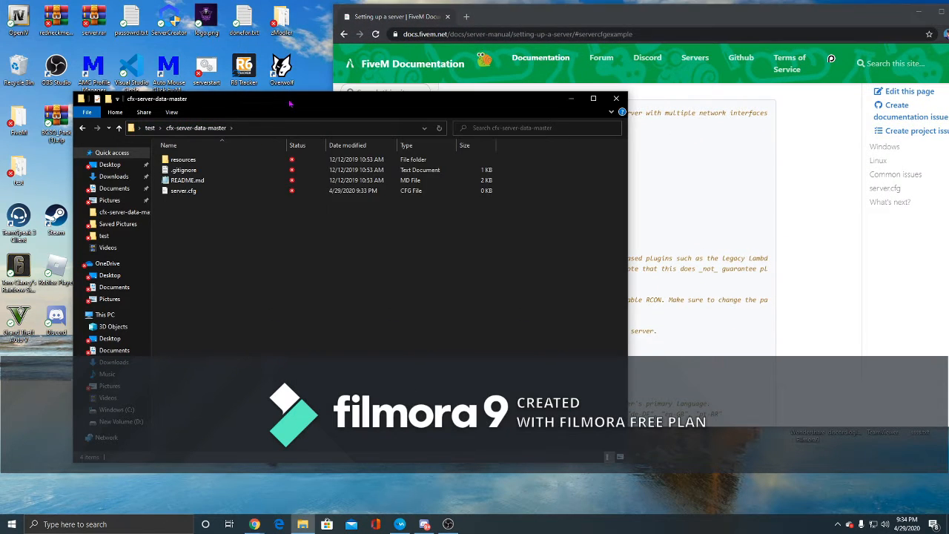
pyautogui.rightClick(199, 192)
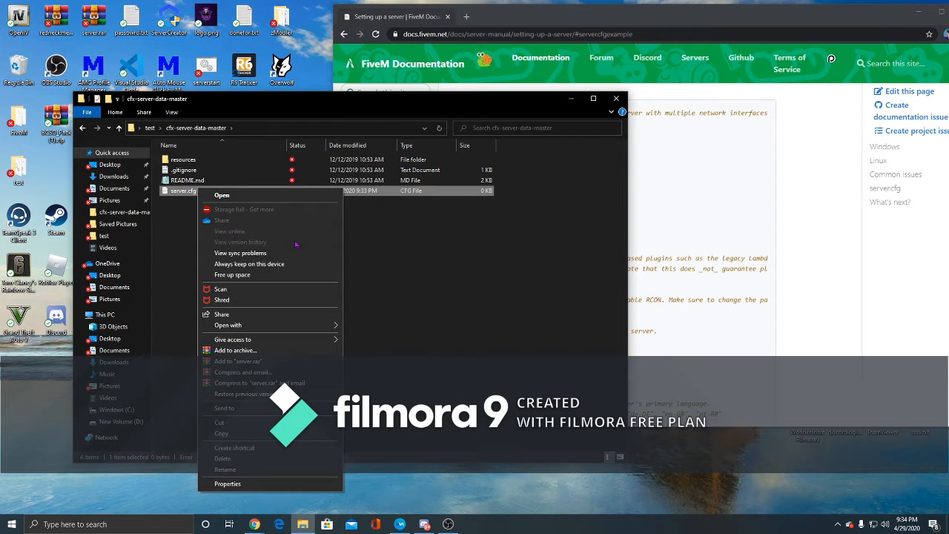
pyautogui.click(292, 195)
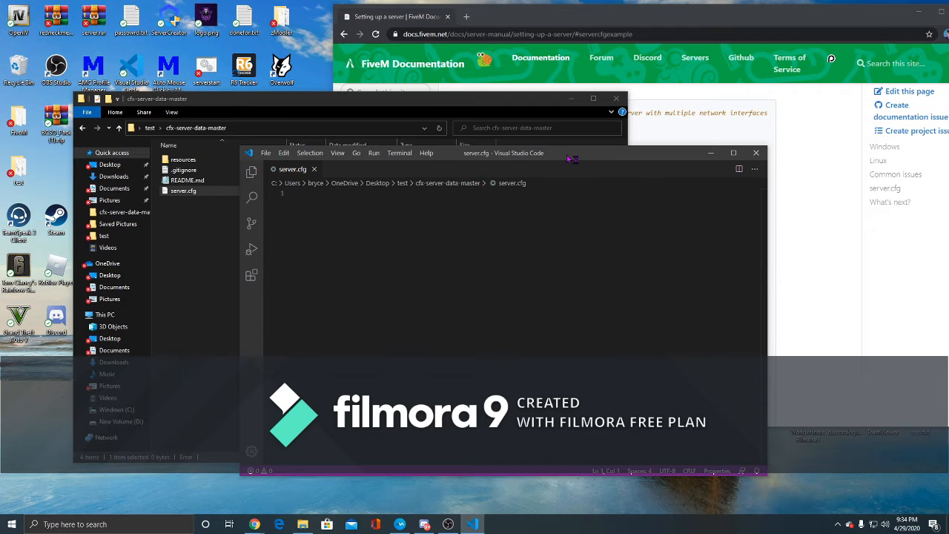
pyautogui.moveTo(583, 158); pyautogui.dragTo(363, 108)
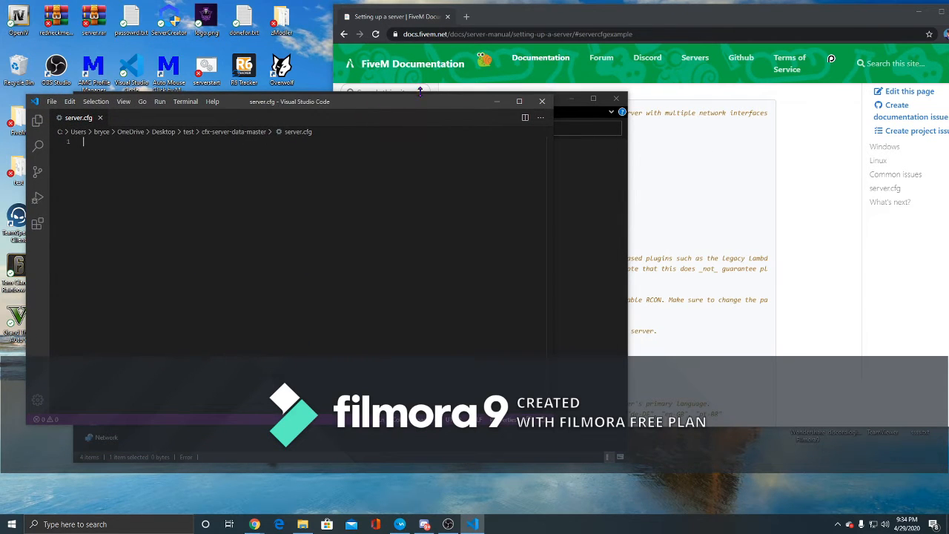
# - Copy the example server.cfg contents from the documentation and paste them into server.cfg
pyautogui.moveTo(585, 21); pyautogui.dragTo(665, 20)
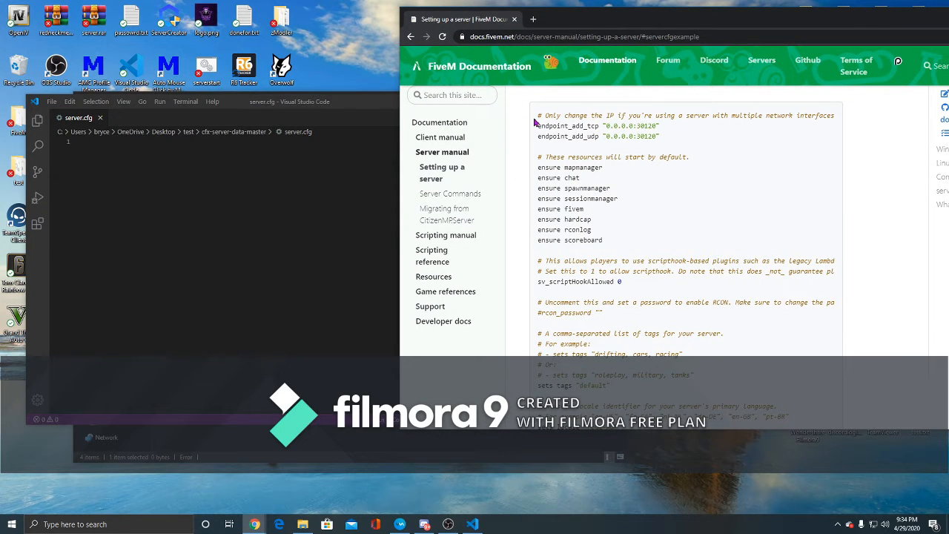
pyautogui.moveTo(535, 122); pyautogui.dragTo(767, 203)
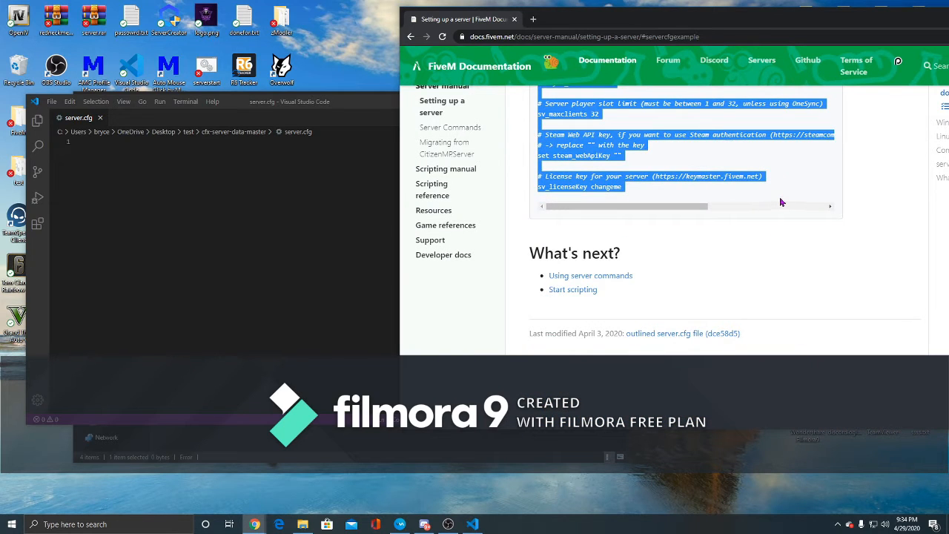
pyautogui.click(228, 186)
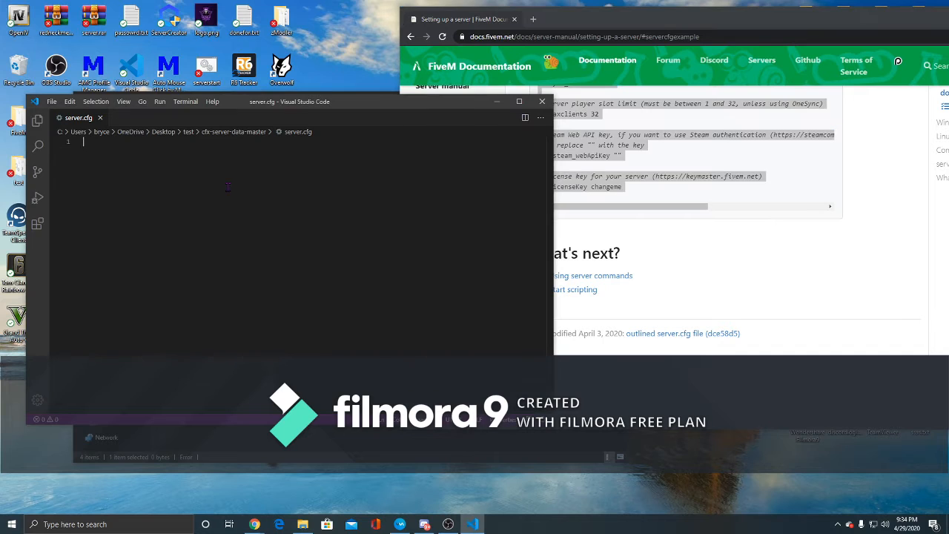
pyautogui.hotkey('ctrl', 'v')
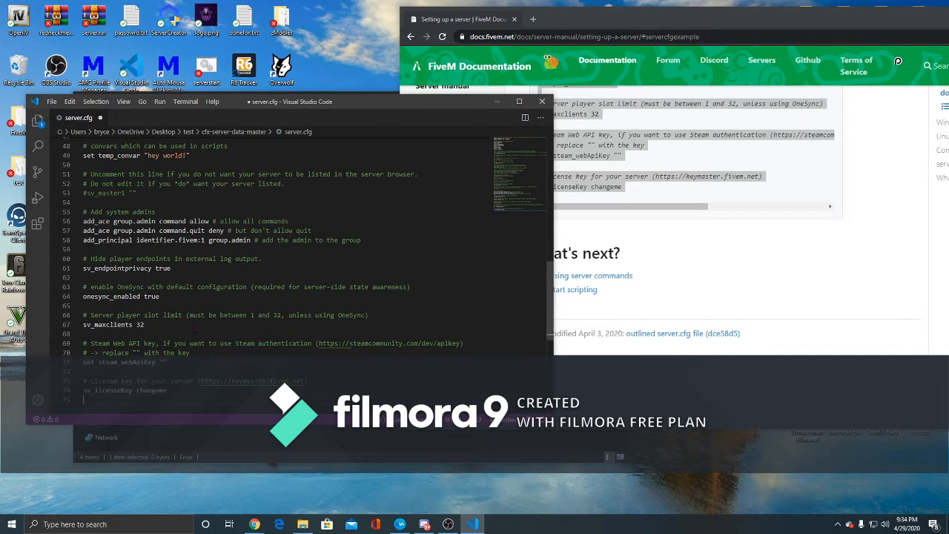
# - Save server.cfg and close Visual Studio Code
pyautogui.scroll(4, 263, 236)
pyautogui.scroll(12, 263, 234)
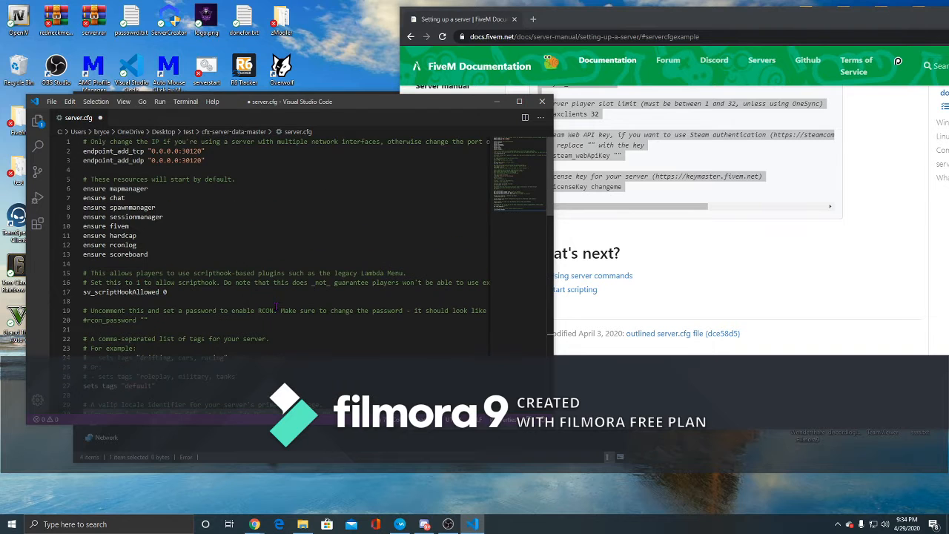
pyautogui.hotkey('alt', 'f')
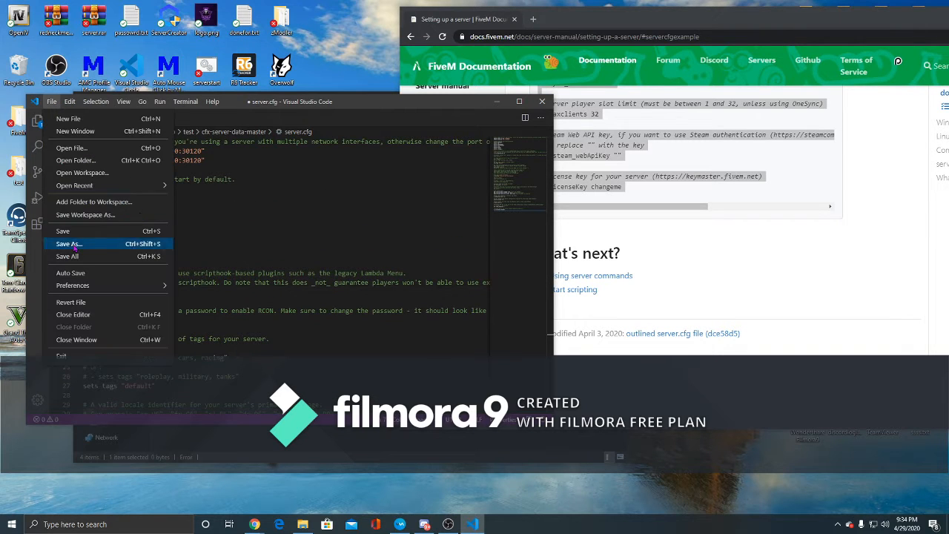
pyautogui.click(125, 234)
pyautogui.click(542, 101)
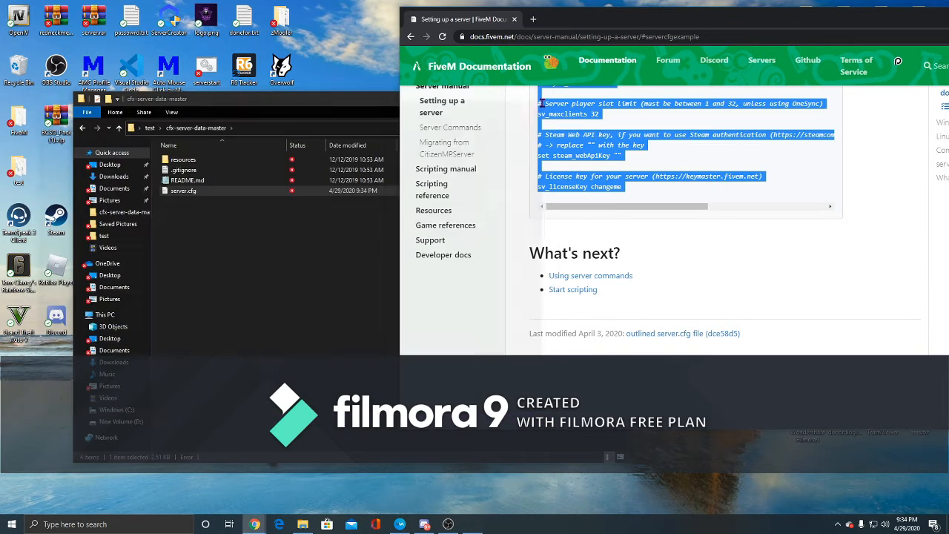
# - Open the FiveM Keymaster site and complete its image security check
pyautogui.scroll(15, 697, 234)
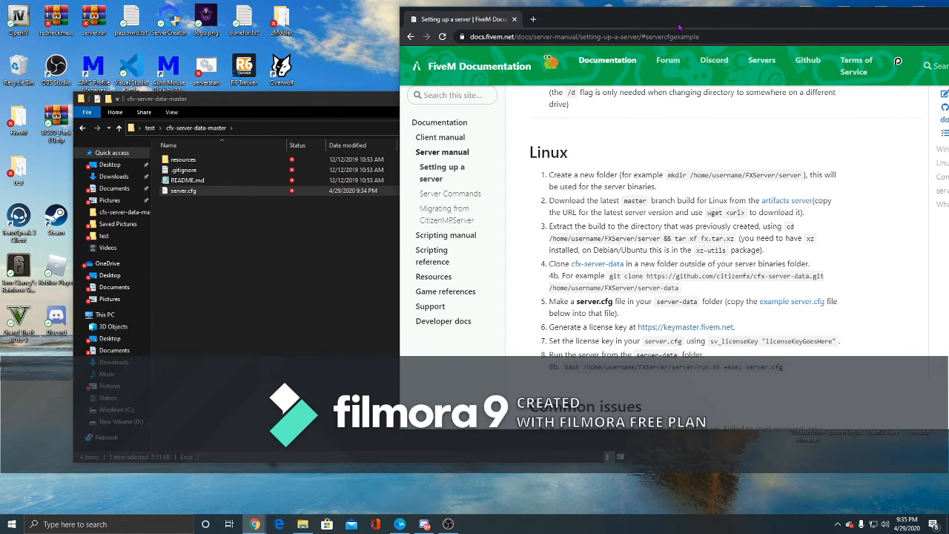
pyautogui.moveTo(683, 18); pyautogui.dragTo(597, 21)
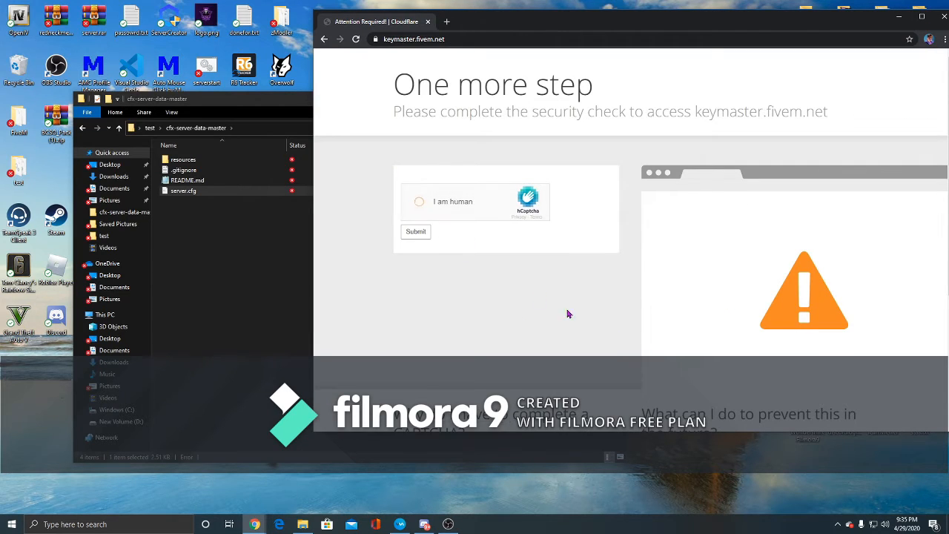
pyautogui.click(417, 231)
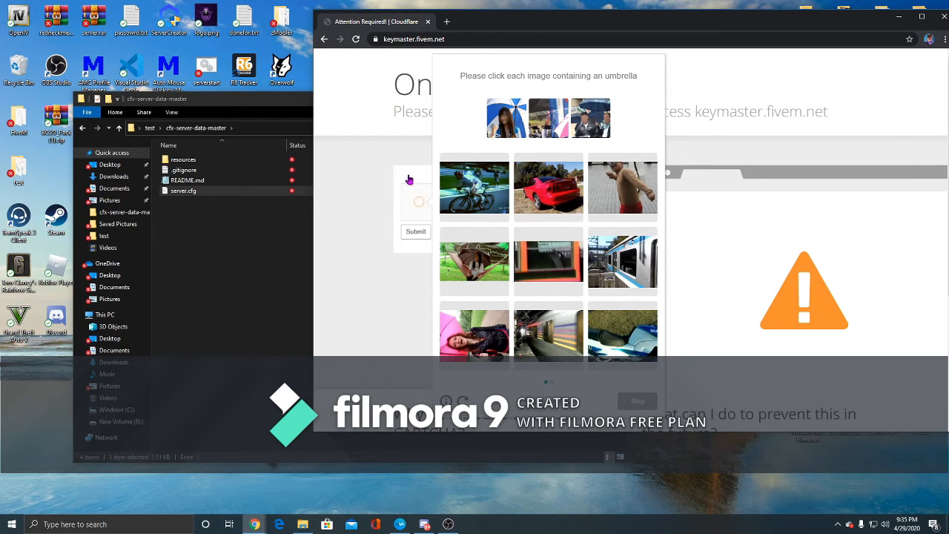
pyautogui.click(486, 317)
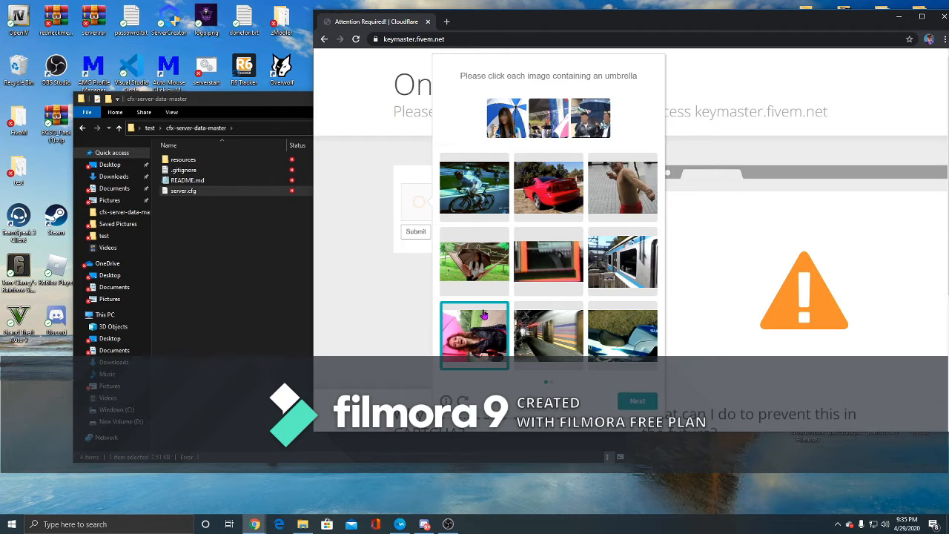
pyautogui.click(455, 264)
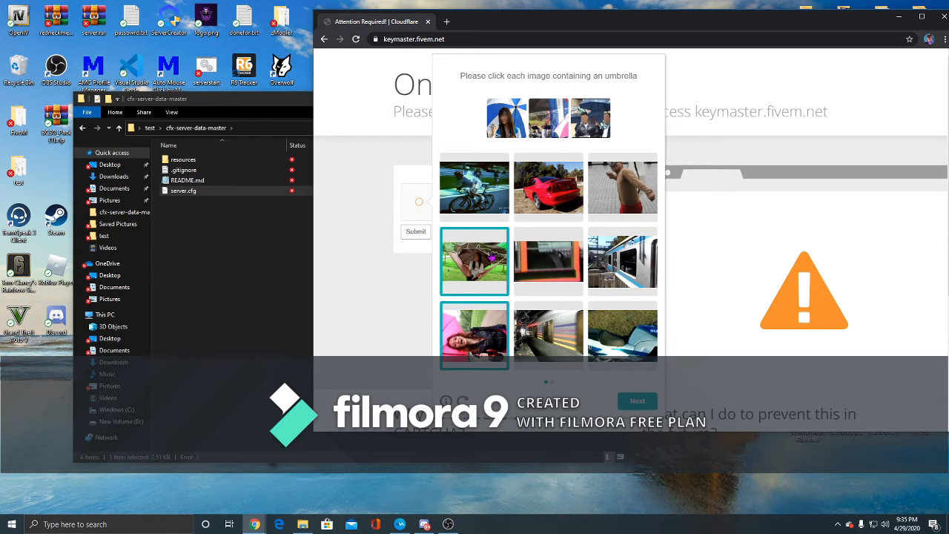
pyautogui.click(628, 199)
pyautogui.click(616, 202)
pyautogui.click(637, 401)
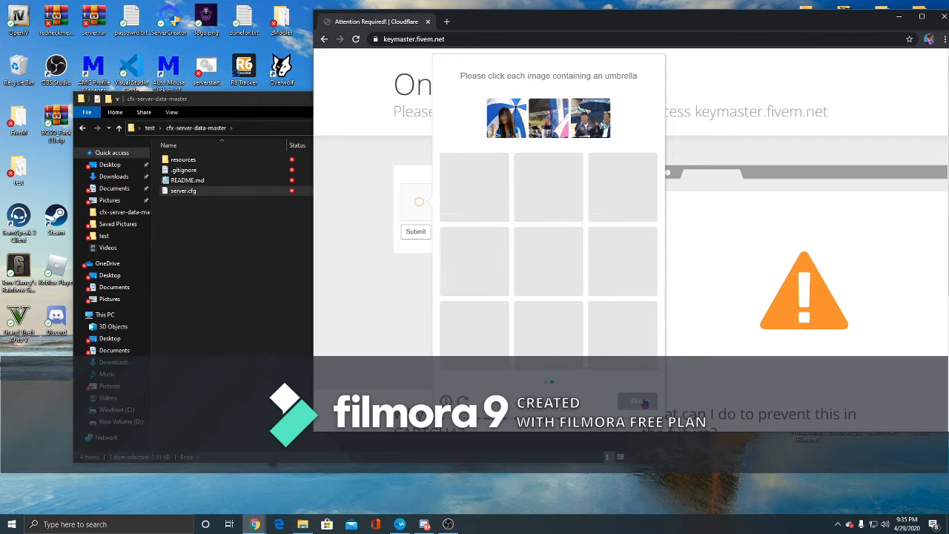
pyautogui.click(561, 348)
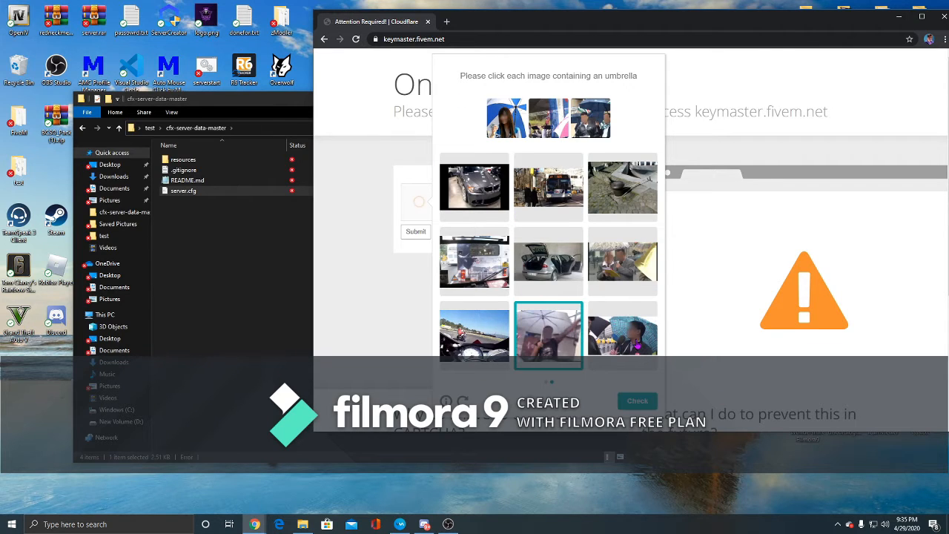
pyautogui.click(634, 341)
pyautogui.click(633, 251)
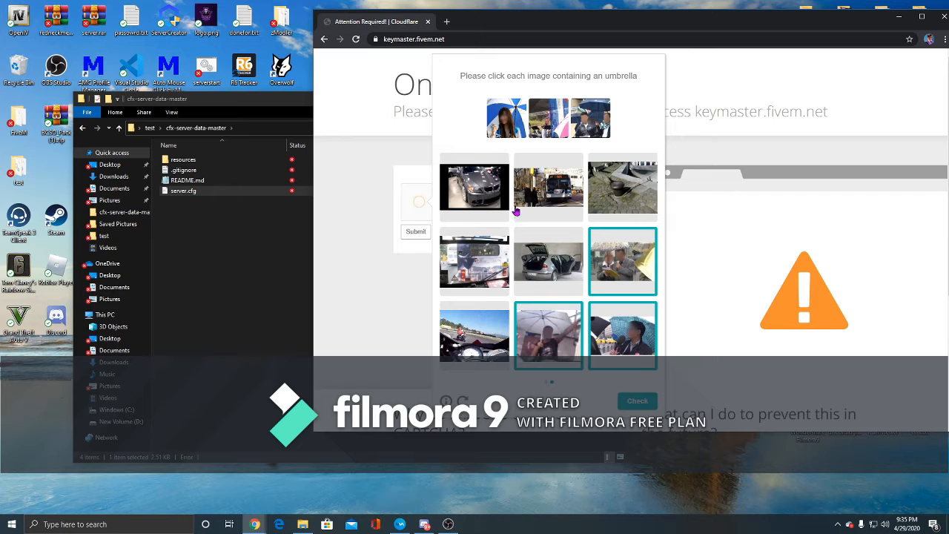
pyautogui.click(636, 401)
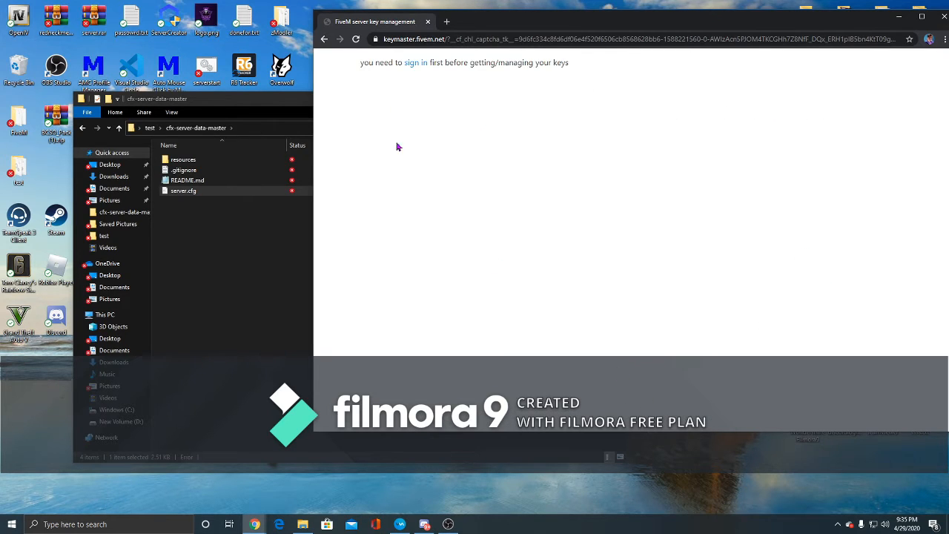
# - Start signing in to Keymaster and complete the Cfx.re forum's image security check
pyautogui.click(415, 63)
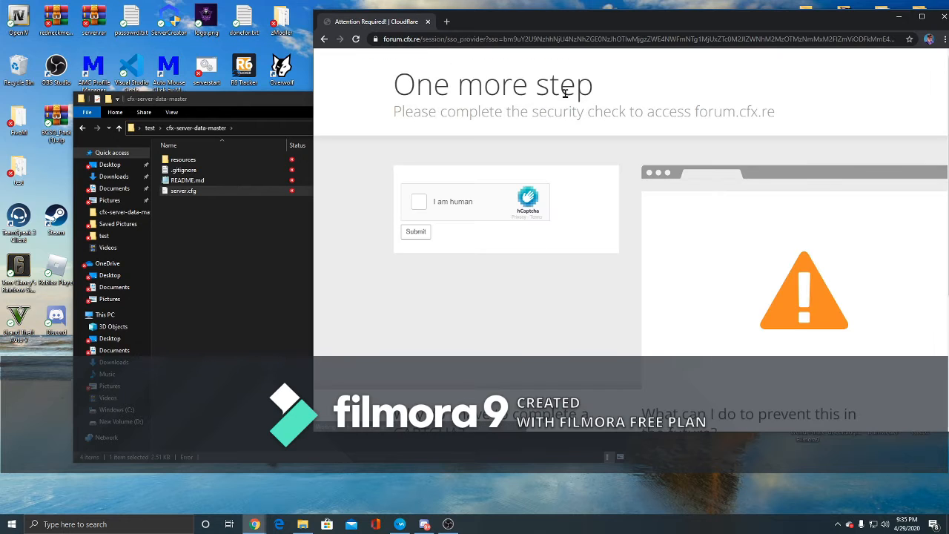
pyautogui.click(433, 207)
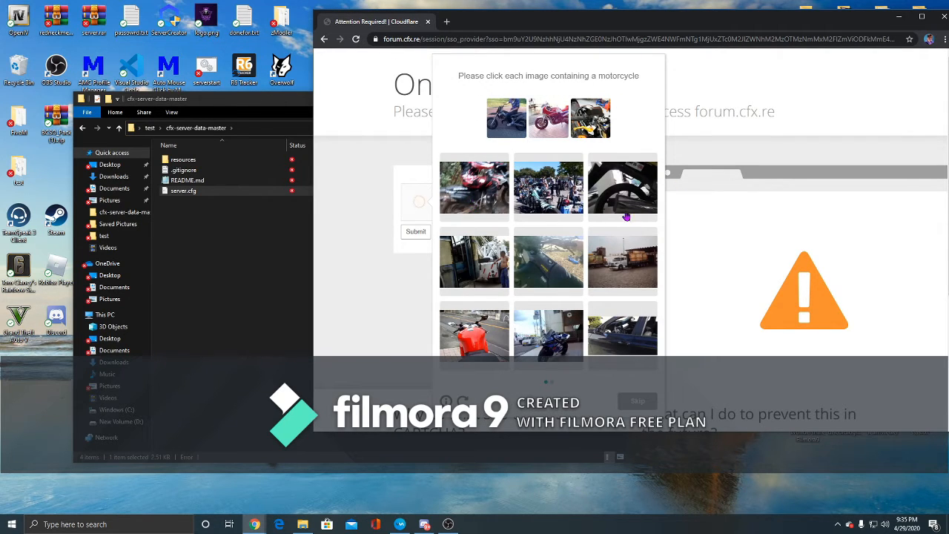
pyautogui.click(466, 206)
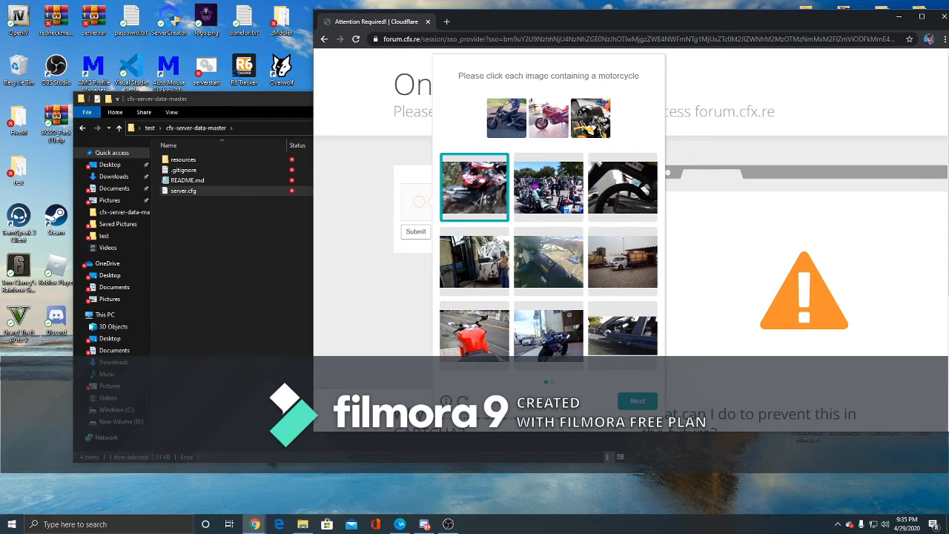
pyautogui.click(552, 186)
pyautogui.click(636, 202)
pyautogui.click(545, 281)
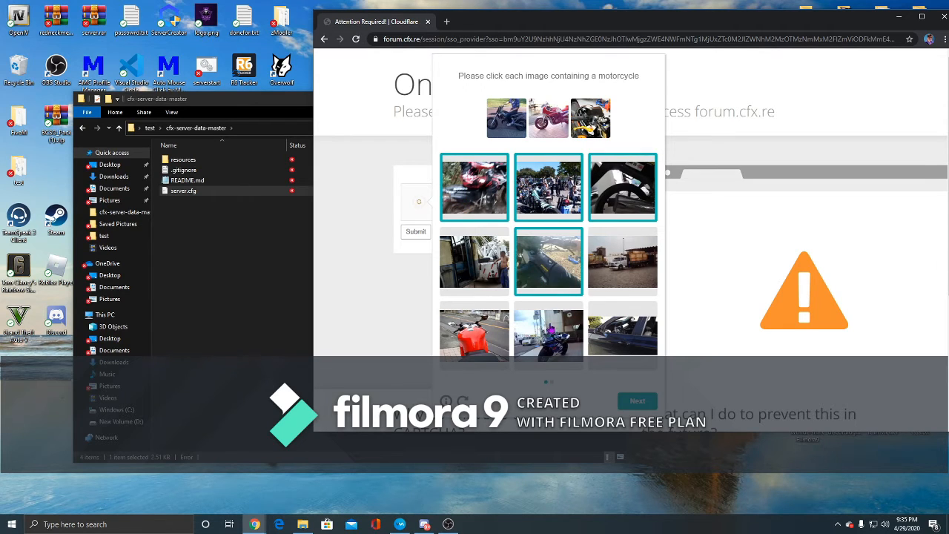
pyautogui.click(551, 329)
pyautogui.click(454, 327)
pyautogui.click(632, 401)
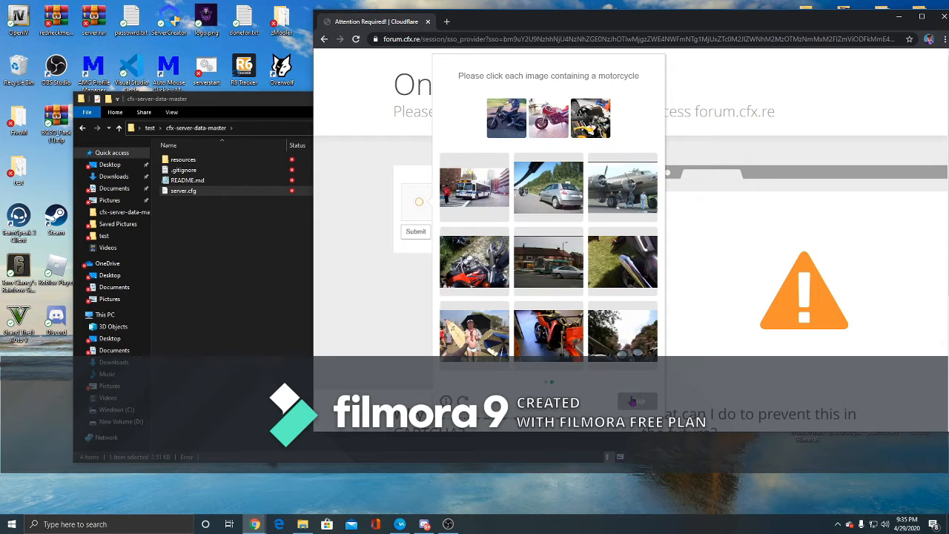
pyautogui.click(475, 285)
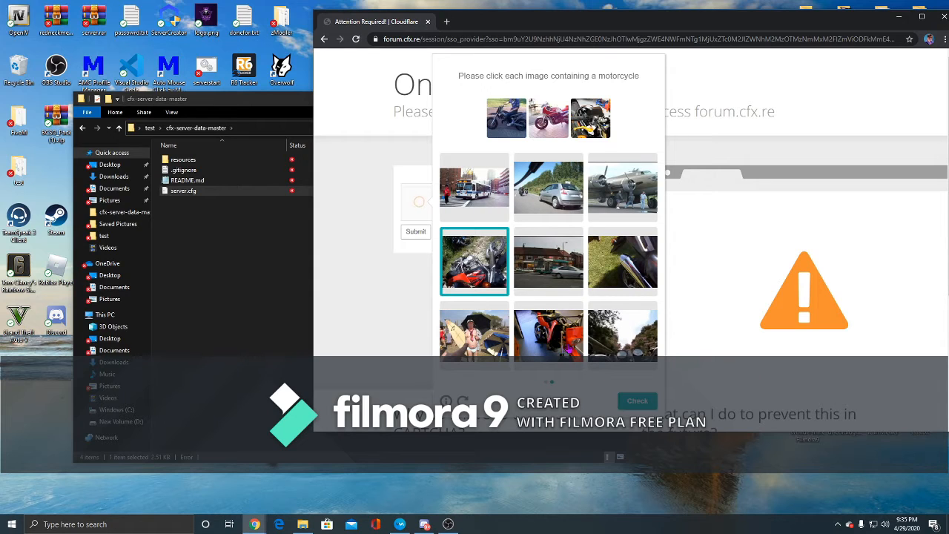
pyautogui.click(563, 346)
pyautogui.click(636, 275)
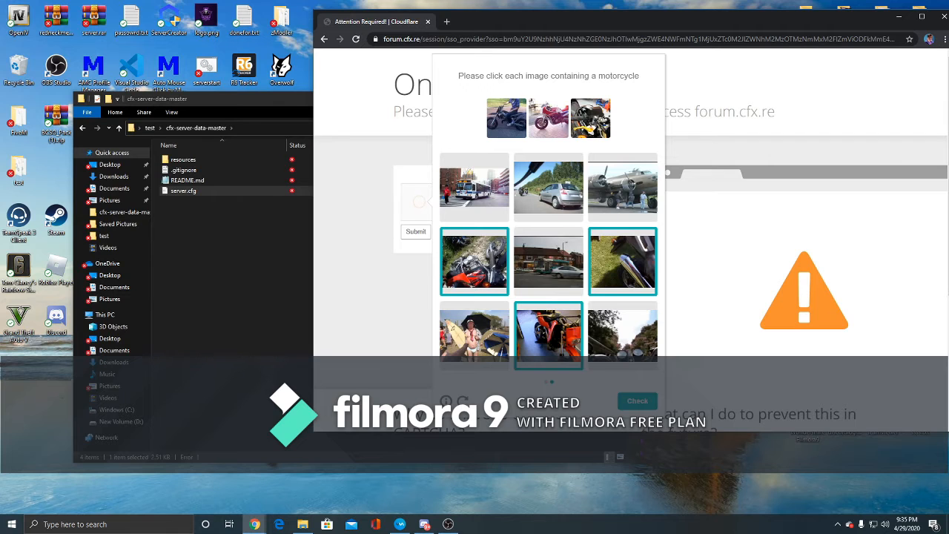
pyautogui.click(637, 401)
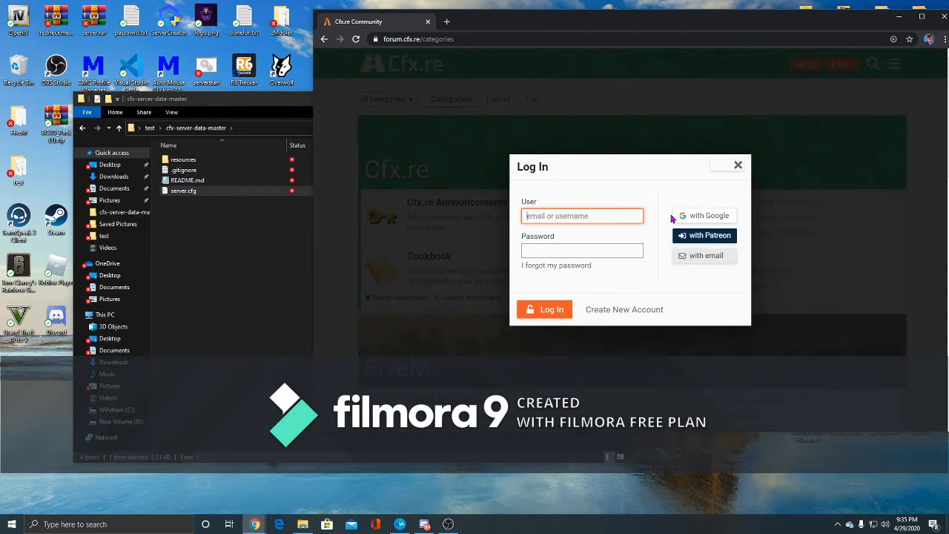
# - Log in to the Cfx.re forum with a Google account to reach the Keymaster key list
pyautogui.click(711, 216)
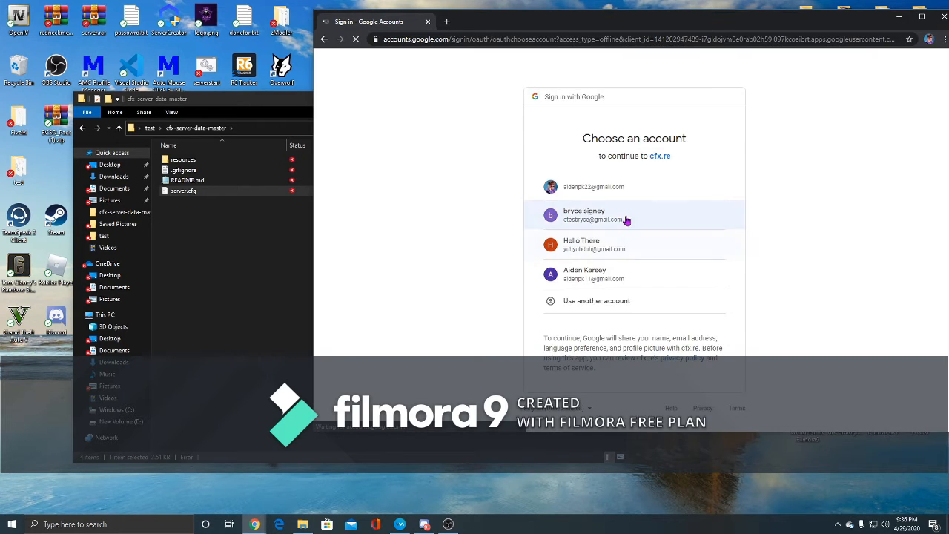
pyautogui.click(610, 199)
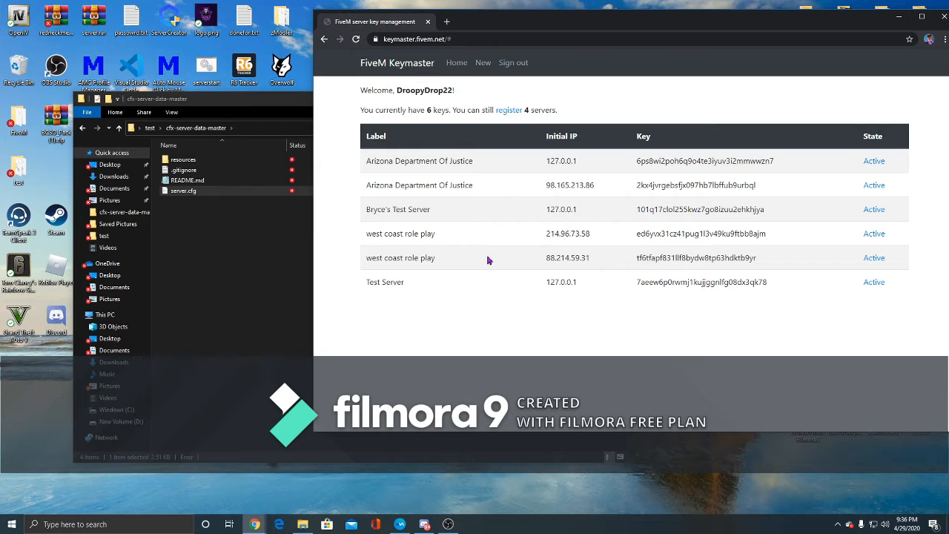
pyautogui.moveTo(508, 26); pyautogui.dragTo(399, 21)
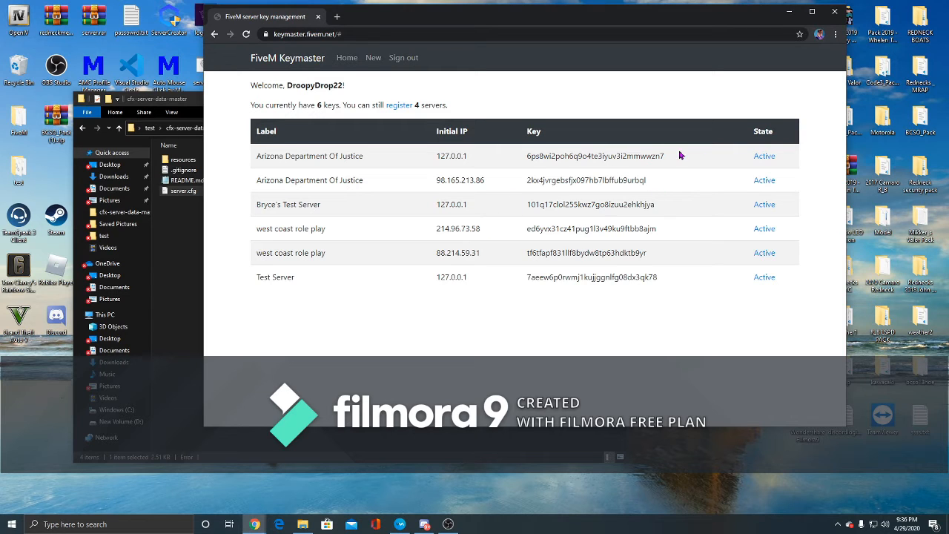
# - Register a new server key labelled Test Server with IP 127.0.0.1, server type Home hosted, after ticking the captcha
pyautogui.click(404, 109)
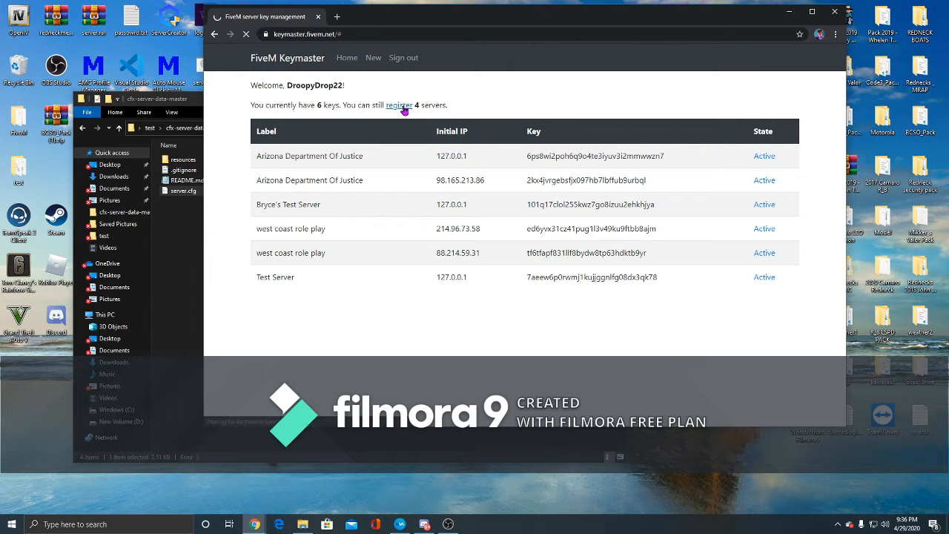
pyautogui.click(406, 104)
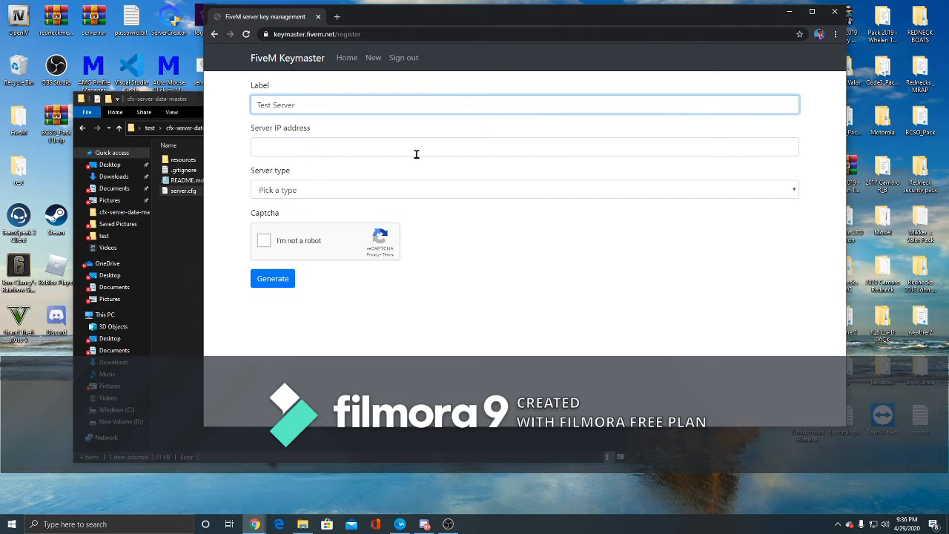
pyautogui.click(358, 146)
pyautogui.write('127.0.0.1')
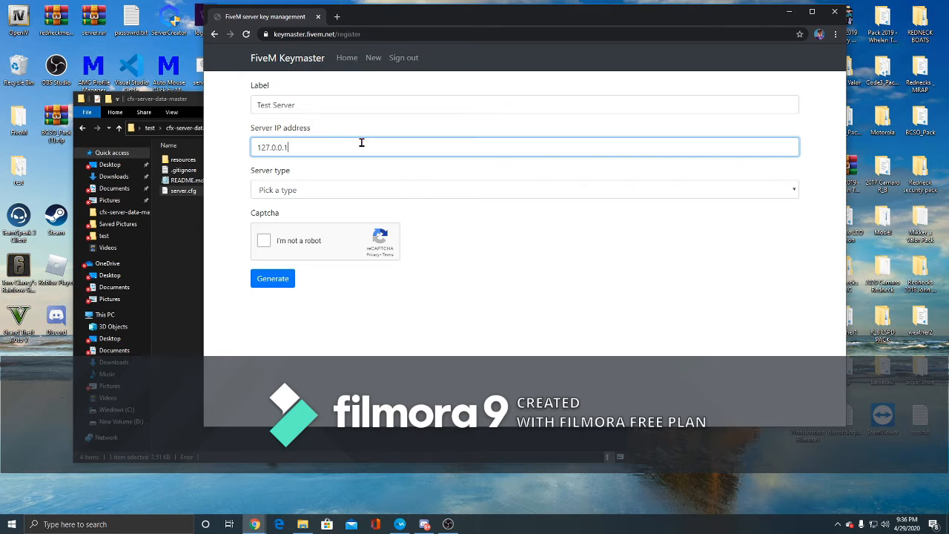
pyautogui.click(319, 193)
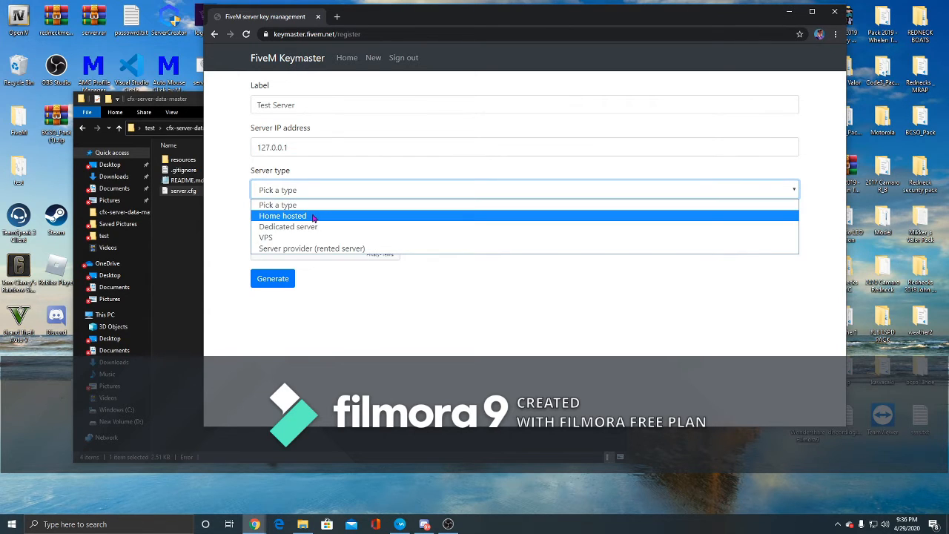
pyautogui.click(312, 215)
pyautogui.click(265, 242)
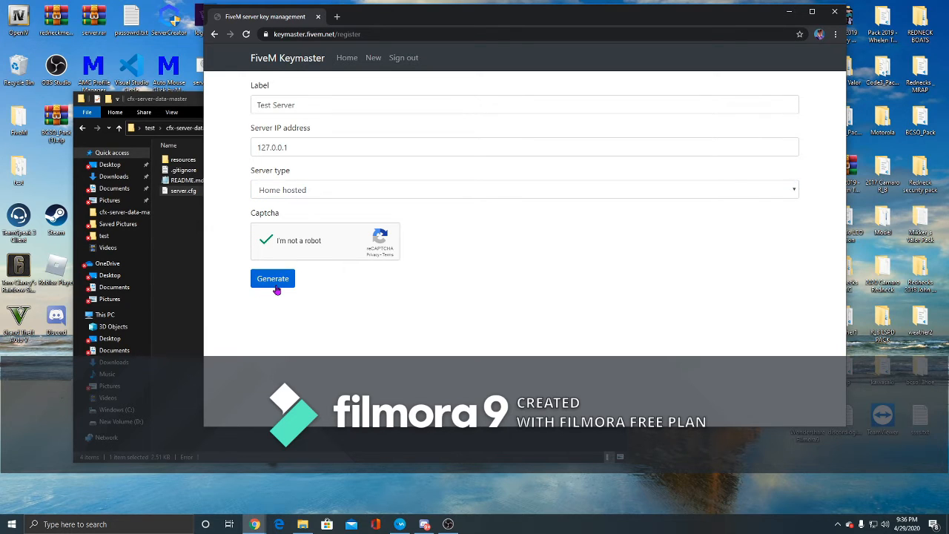
pyautogui.click(272, 280)
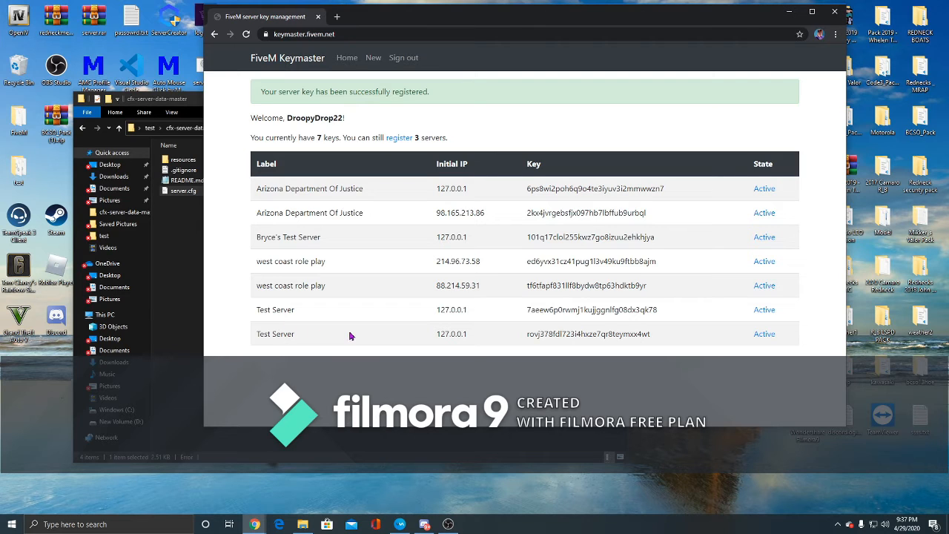
# - Deactivate the older Test Server, west coast role play, Bryce's Test Server and Arizona Department Of Justice keys
pyautogui.moveTo(429, 337); pyautogui.dragTo(474, 338)
pyautogui.moveTo(525, 338); pyautogui.dragTo(658, 337)
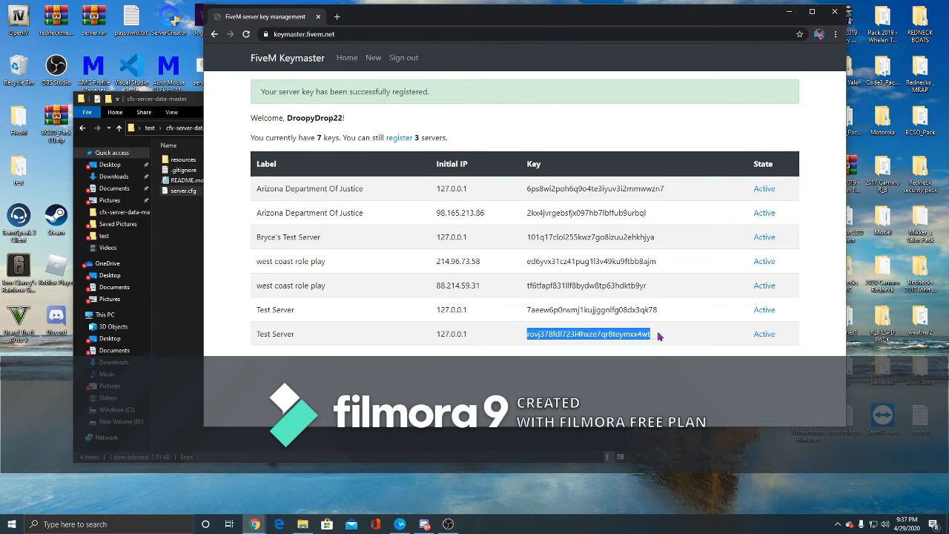
pyautogui.click(768, 312)
pyautogui.click(763, 288)
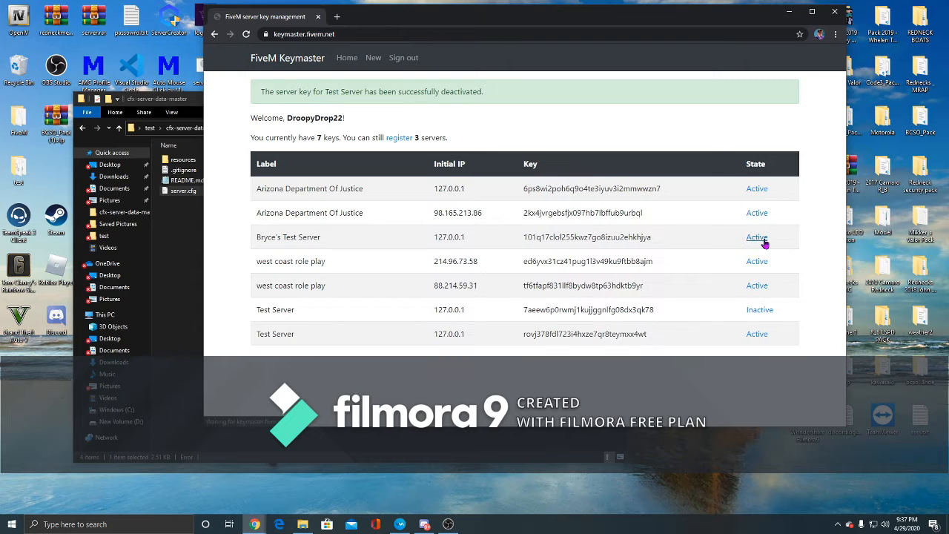
pyautogui.click(762, 237)
pyautogui.click(758, 189)
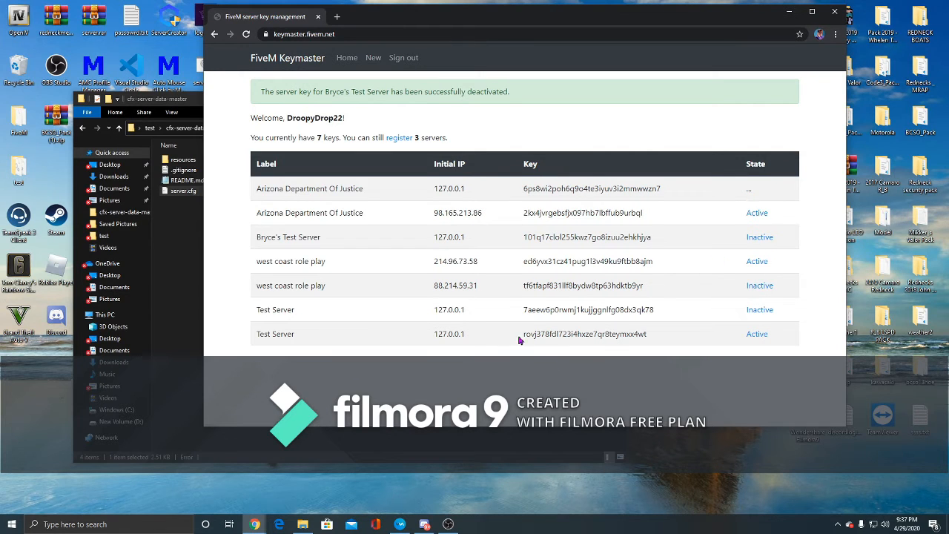
# - Copy the new Test Server license key and open server.cfg in Visual Studio Code
pyautogui.moveTo(525, 335); pyautogui.dragTo(653, 334)
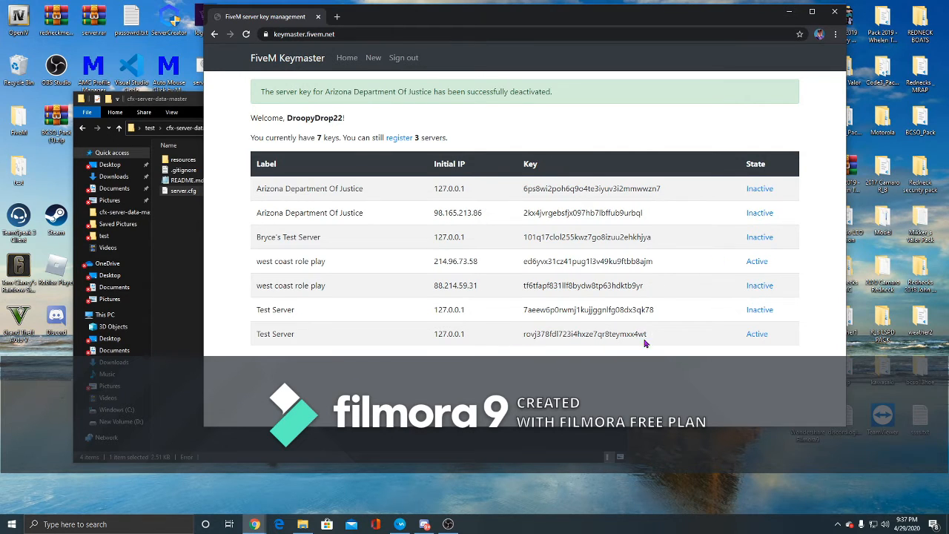
pyautogui.moveTo(521, 335); pyautogui.dragTo(658, 339)
pyautogui.hotkey('ctrl', 'c')
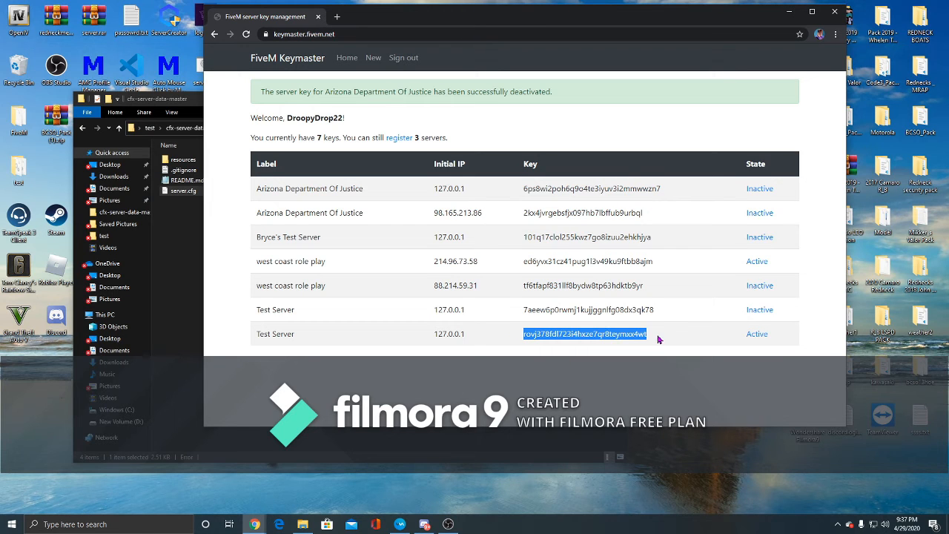
pyautogui.click(196, 310)
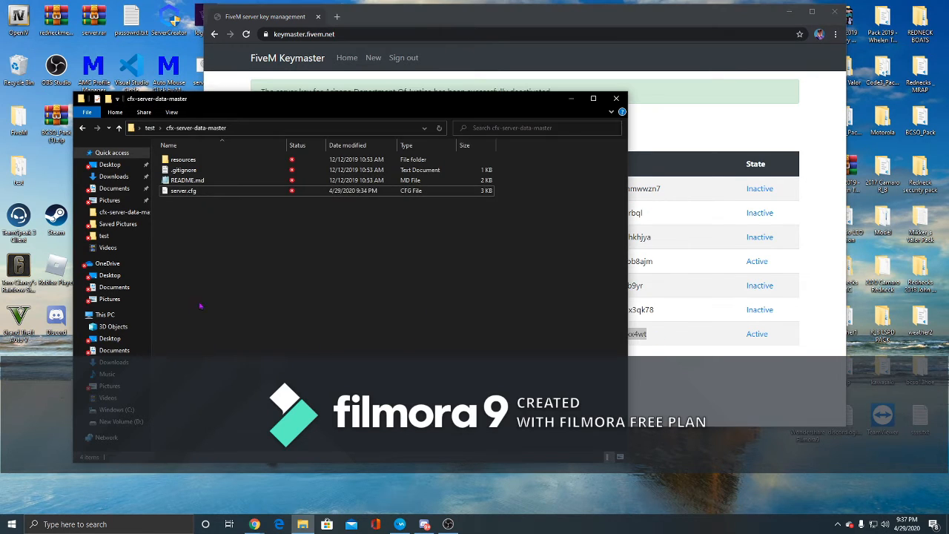
pyautogui.doubleClick(231, 194)
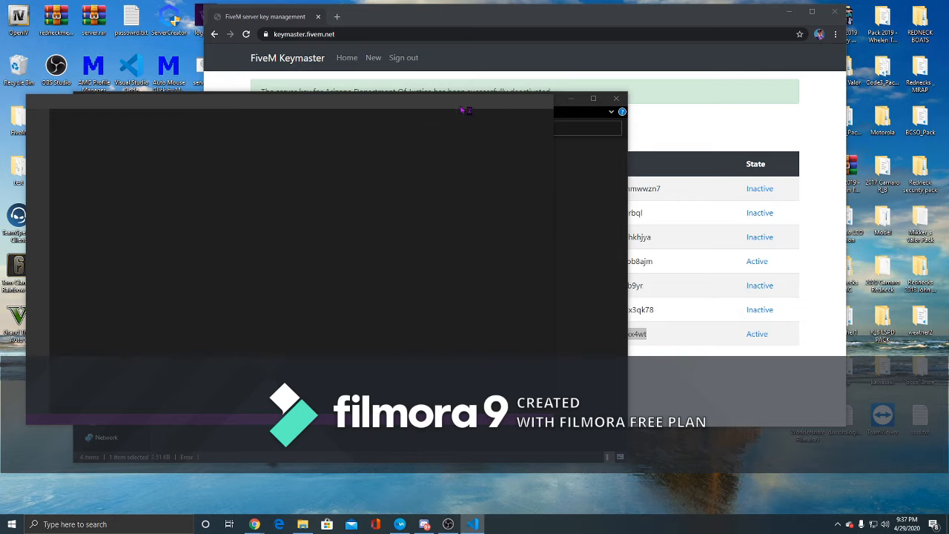
# - Replace the changeme placeholder on the sv_licenseKey line of server.cfg with the copied license key
pyautogui.scroll(-15, 310, 351)
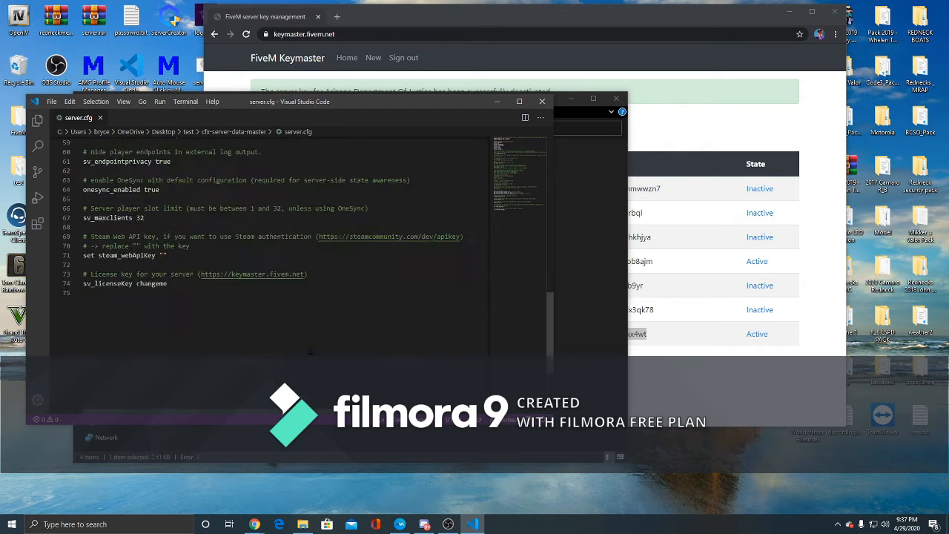
pyautogui.scroll(-2, 179, 239)
pyautogui.moveTo(172, 232); pyautogui.dragTo(148, 234)
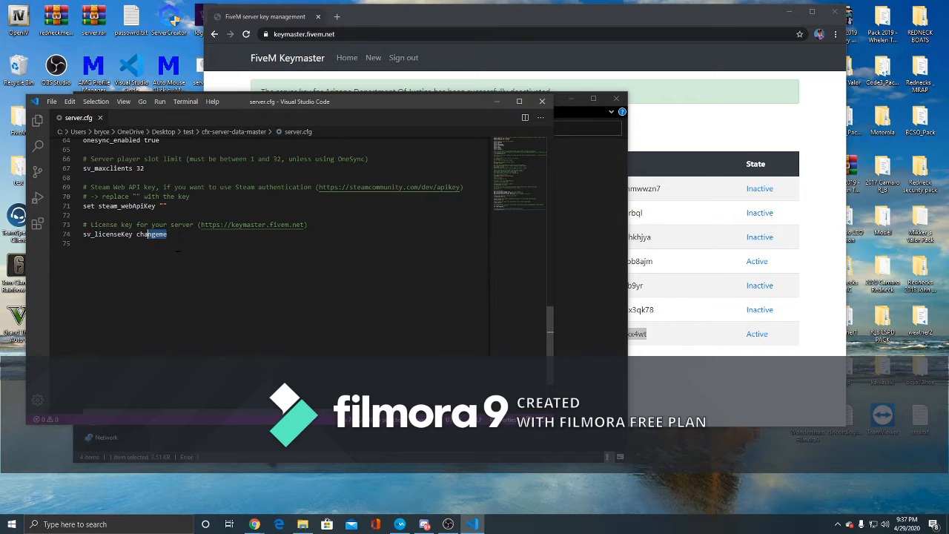
pyautogui.click(178, 241)
pyautogui.moveTo(174, 234); pyautogui.dragTo(140, 234)
pyautogui.hotkey('ctrl', 'v')
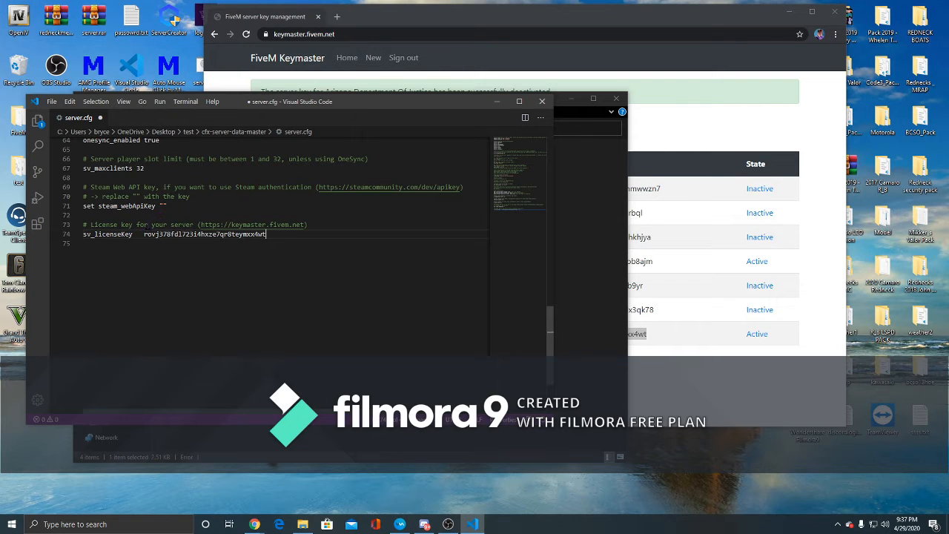
pyautogui.press('BackSpace')
pyautogui.press('BackSpace')
pyautogui.press('BackSpace')
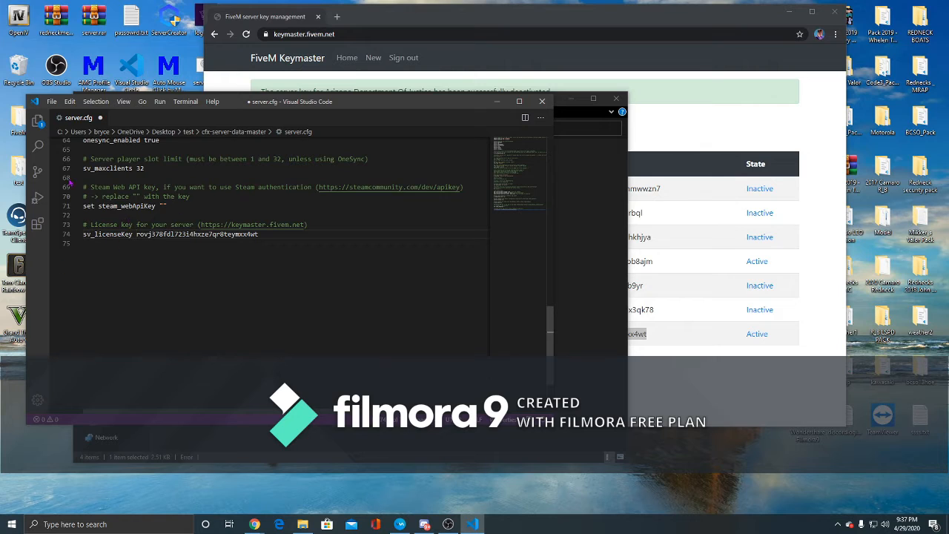
# - Save server.cfg and close the editor
pyautogui.click(51, 101)
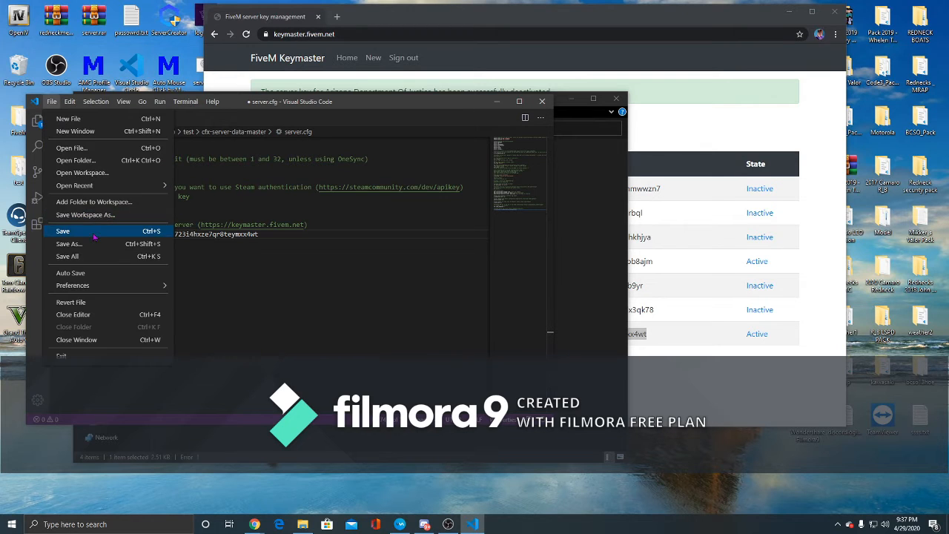
pyautogui.click(95, 234)
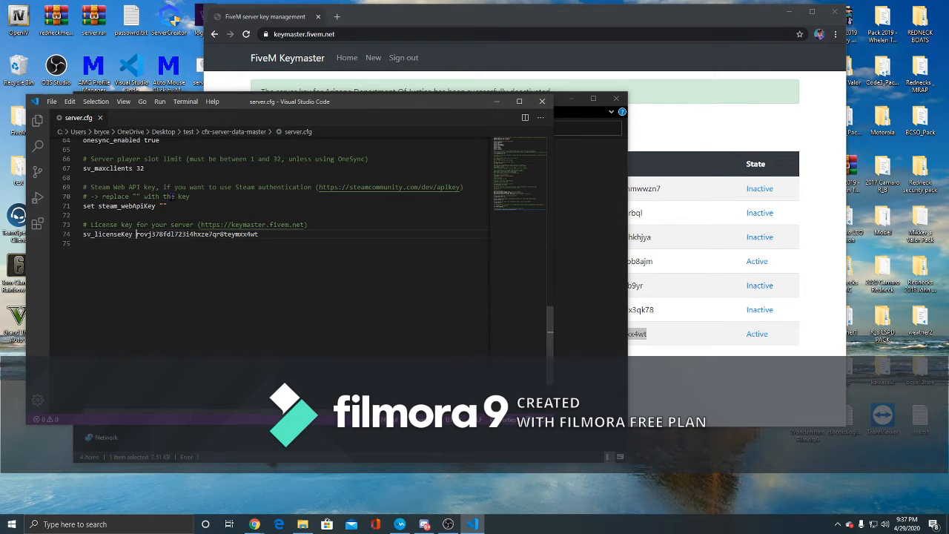
pyautogui.click(544, 103)
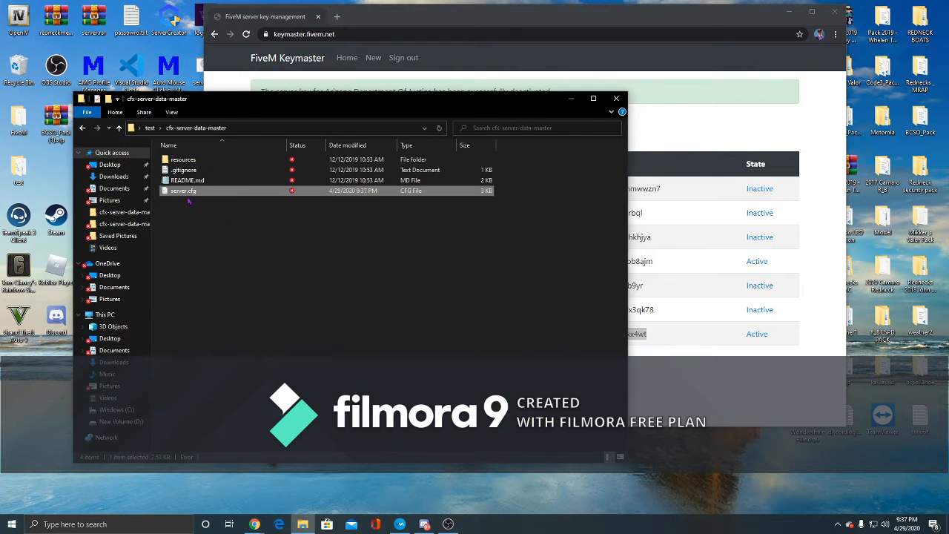
# - Return to the Setting up a server documentation page and read the steps for running the server on Windows
pyautogui.click(84, 131)
pyautogui.click(249, 34)
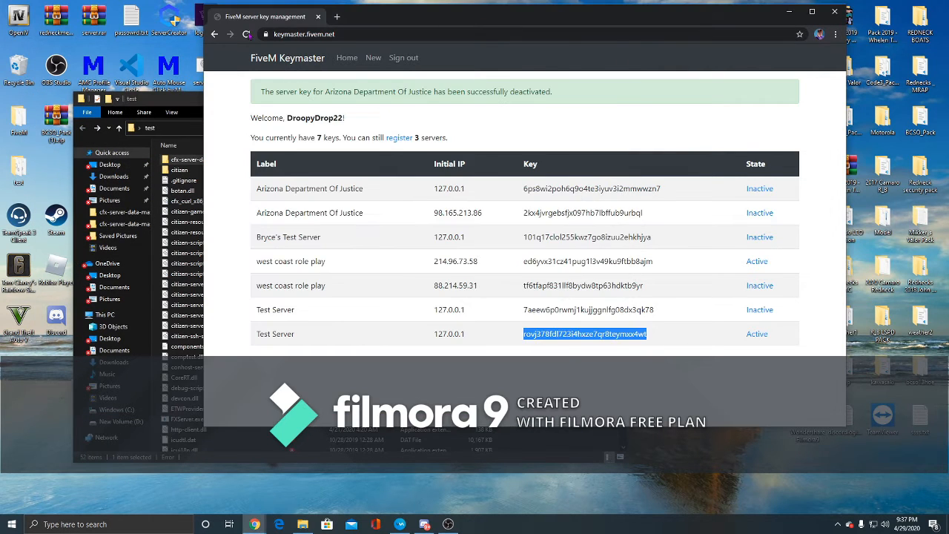
pyautogui.click(214, 35)
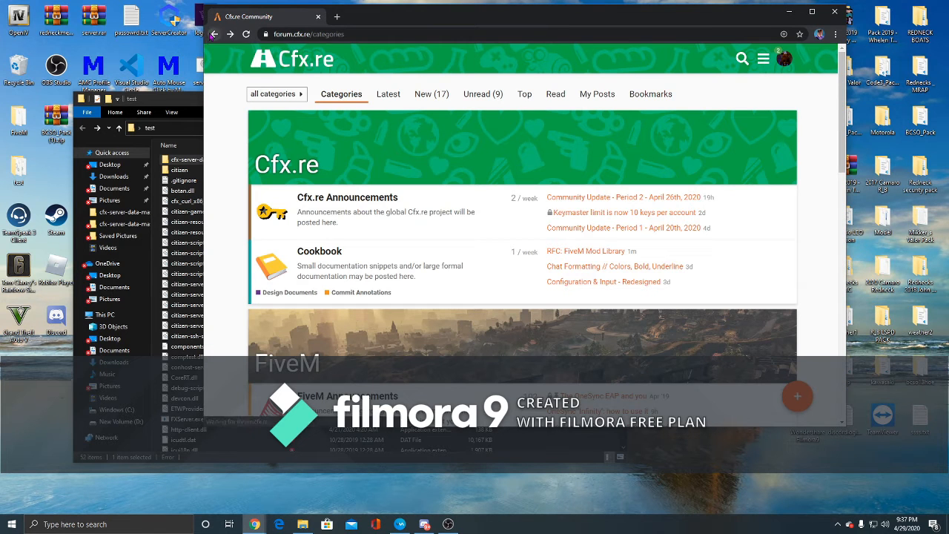
pyautogui.click(213, 34)
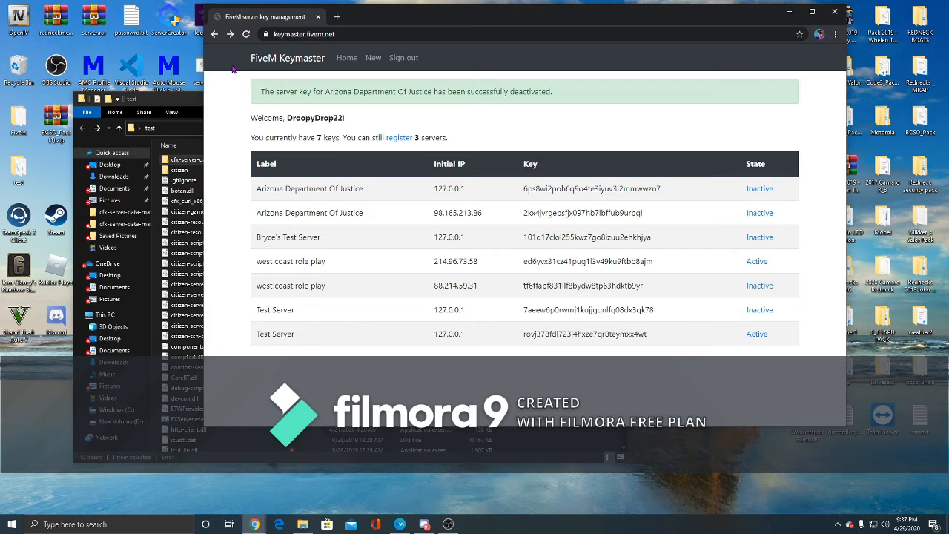
pyautogui.click(214, 35)
pyautogui.click(214, 34)
pyautogui.click(214, 35)
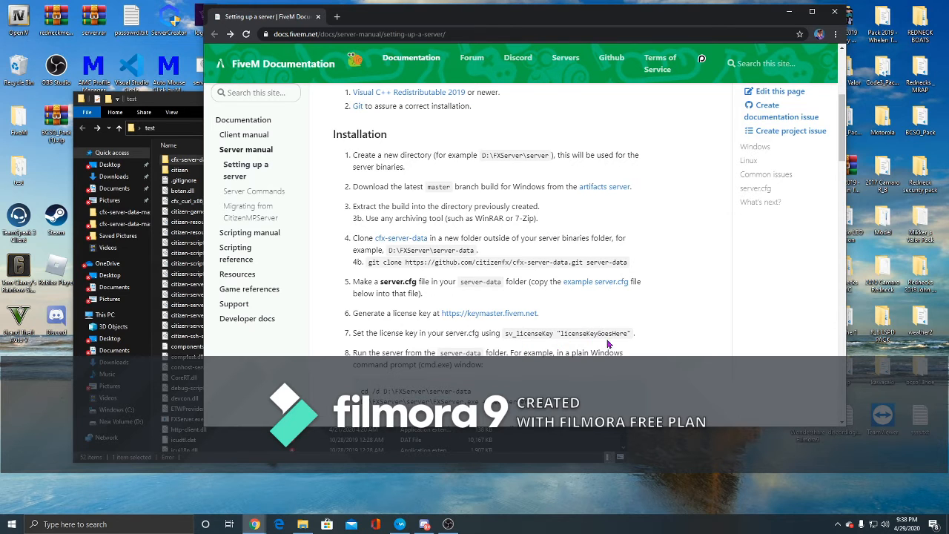
pyautogui.scroll(-2, 597, 346)
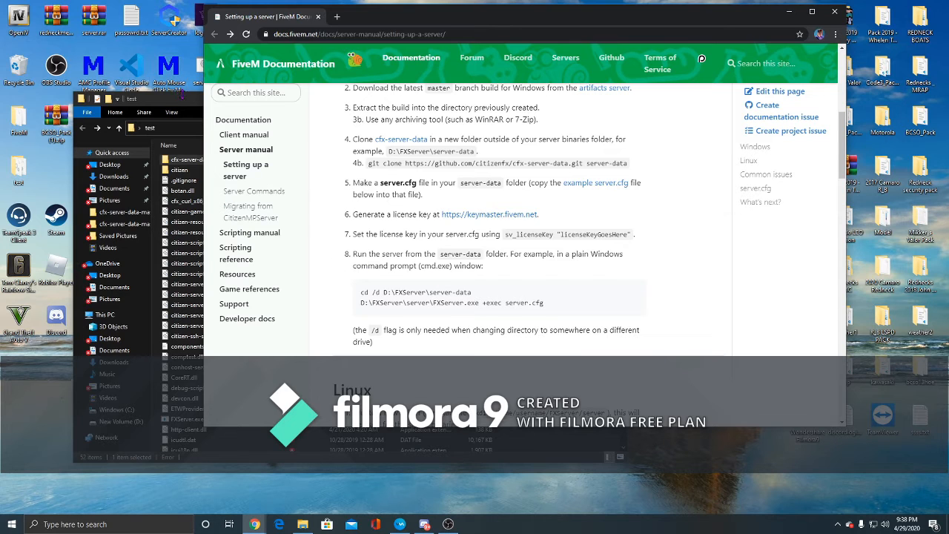
pyautogui.moveTo(185, 106); pyautogui.dragTo(176, 102)
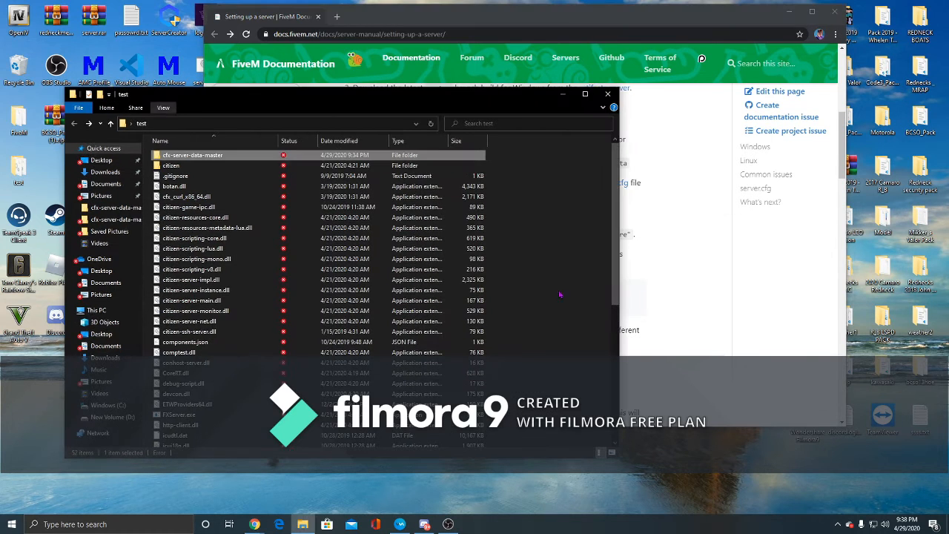
# - Create a new text file in the test folder named serverstart.bat, accepting the file extension change
pyautogui.rightClick(550, 298)
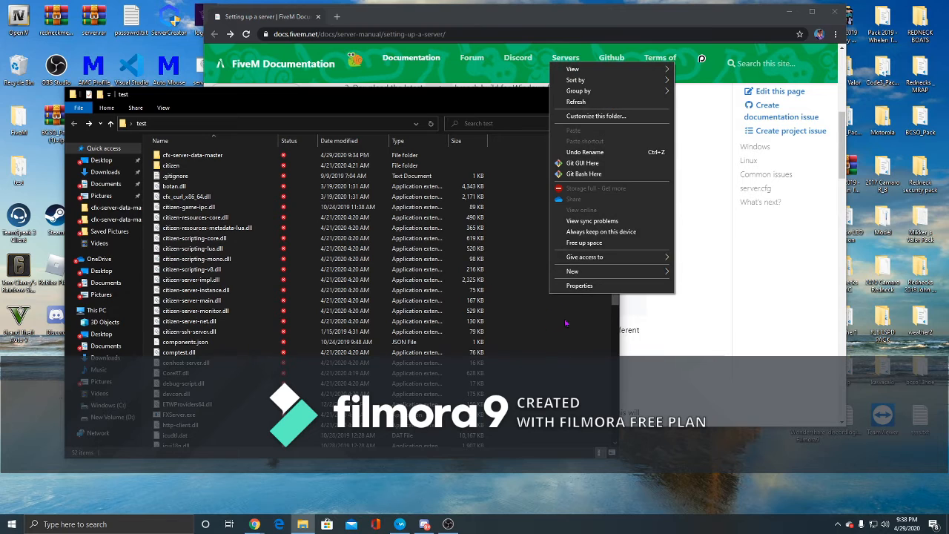
pyautogui.moveTo(581, 273)
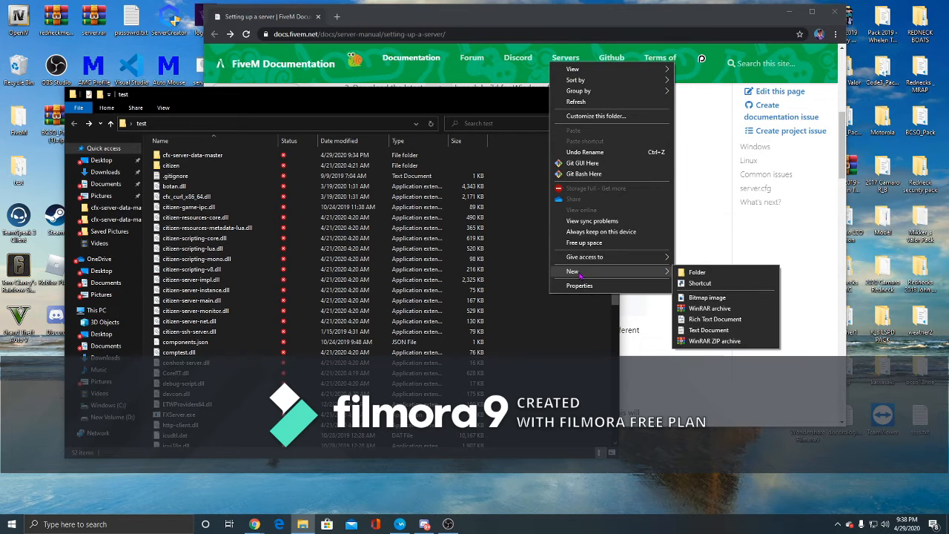
pyautogui.click(707, 329)
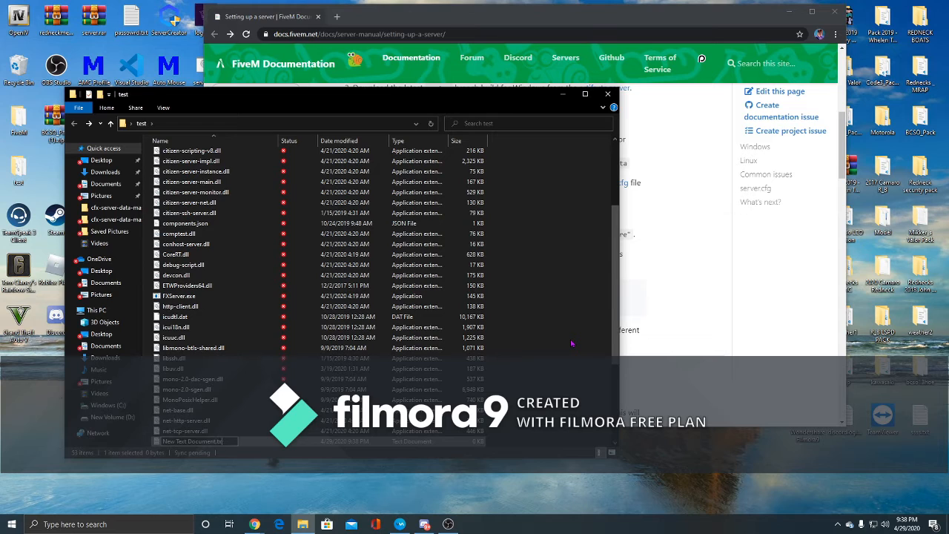
pyautogui.press('BackSpace')
pyautogui.press('BackSpace')
pyautogui.press('BackSpace')
pyautogui.press('BackSpace')
pyautogui.press('BackSpace')
pyautogui.press('BackSpace')
pyautogui.press('BackSpace')
pyautogui.press('BackSpace')
pyautogui.press('BackSpace')
pyautogui.press('BackSpace')
pyautogui.press('BackSpace')
pyautogui.press('BackSpace')
pyautogui.press('BackSpace')
pyautogui.press('BackSpace')
pyautogui.press('BackSpace')
pyautogui.press('BackSpace')
pyautogui.press('BackSpace')
pyautogui.press('BackSpace')
pyautogui.press('BackSpace')
pyautogui.press('BackSpace')
pyautogui.write('serverstart.bat')
pyautogui.press('Return')
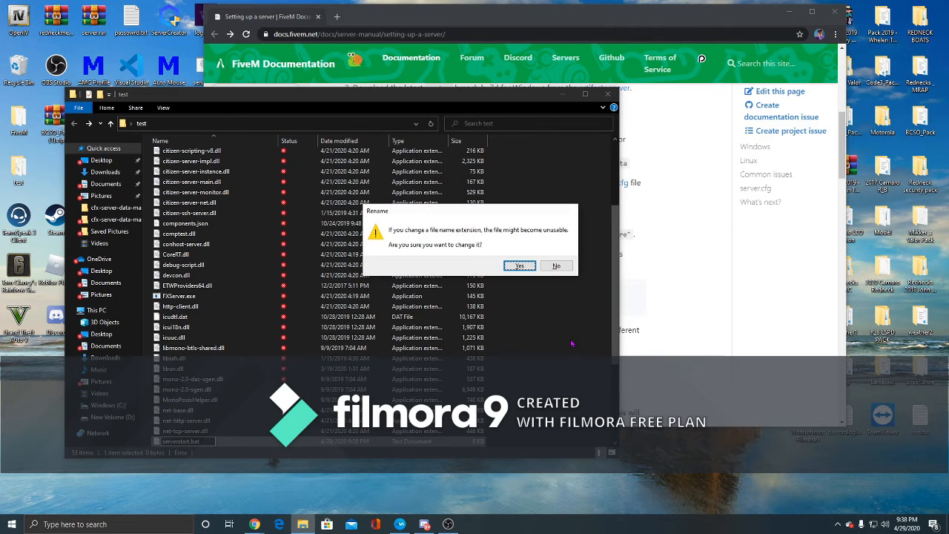
pyautogui.press('Return')
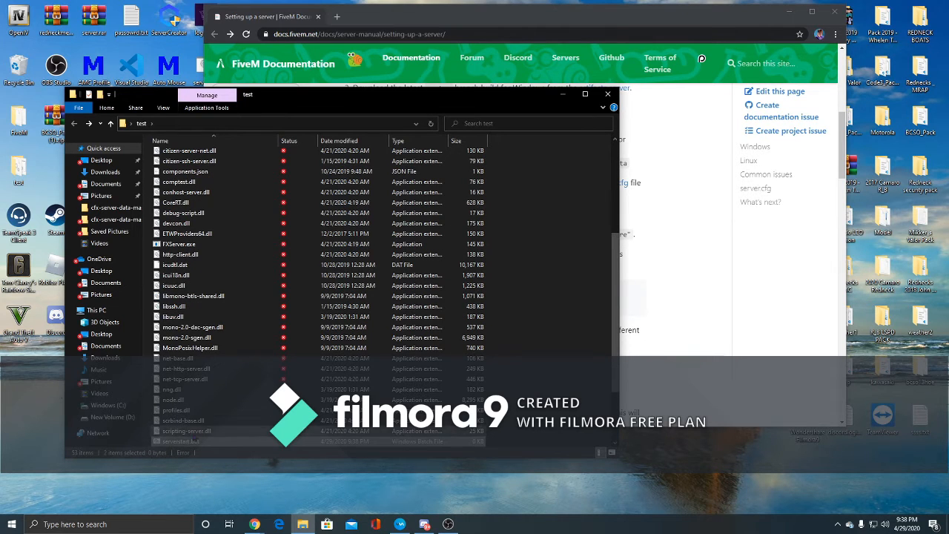
# - Open serverstart.bat for editing in Notepad
pyautogui.rightClick(195, 442)
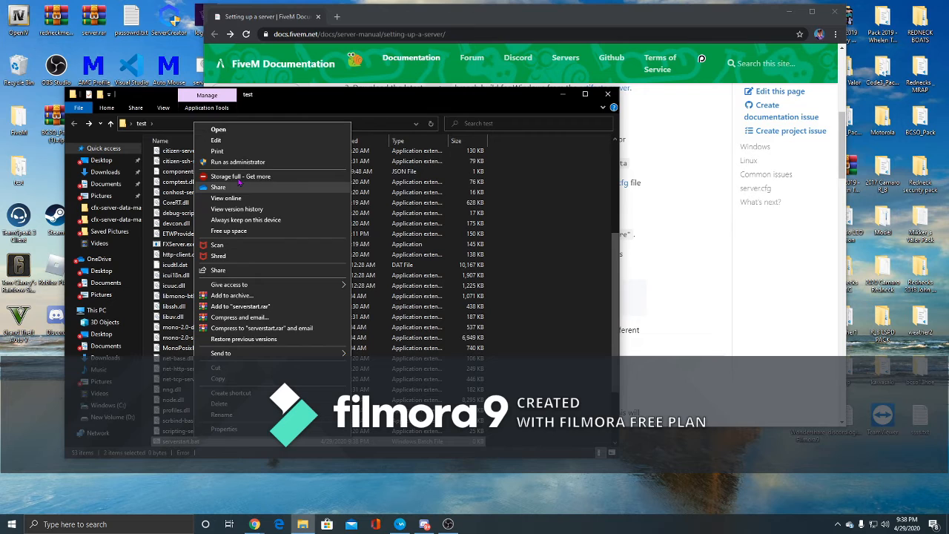
pyautogui.click(249, 141)
pyautogui.moveTo(478, 29); pyautogui.dragTo(217, 31)
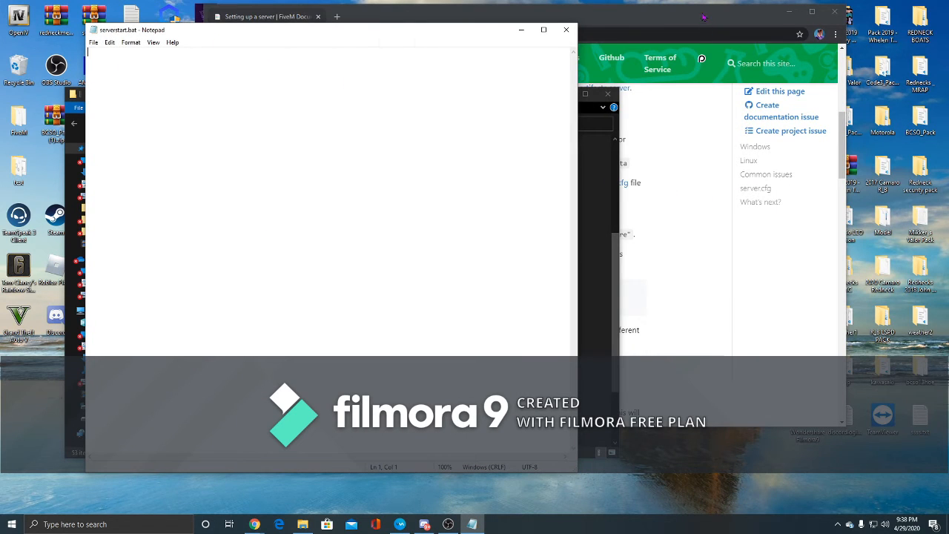
# - Copy the two run commands from the documentation and paste them into serverstart.bat
pyautogui.moveTo(702, 16); pyautogui.dragTo(862, 35)
pyautogui.moveTo(756, 329); pyautogui.dragTo(520, 313)
pyautogui.hotkey('ctrl', 'c')
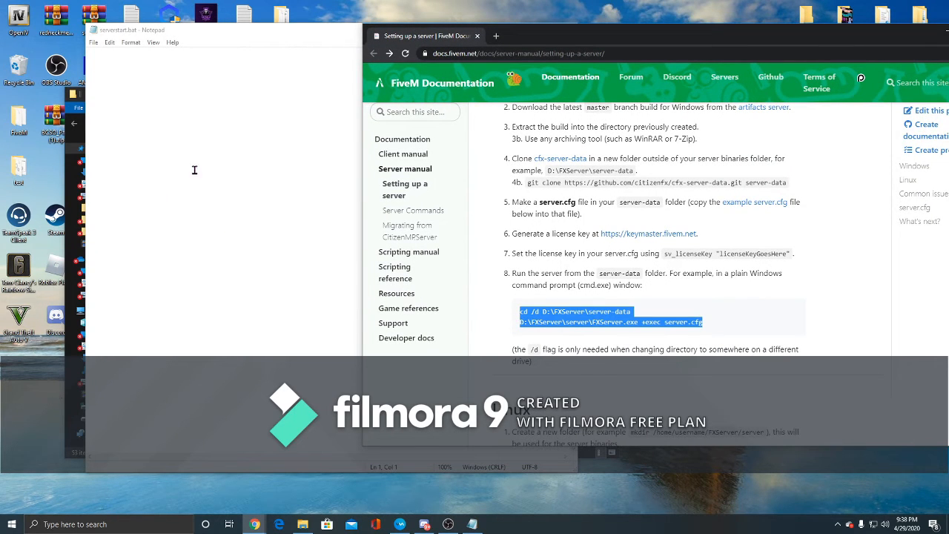
pyautogui.click(191, 144)
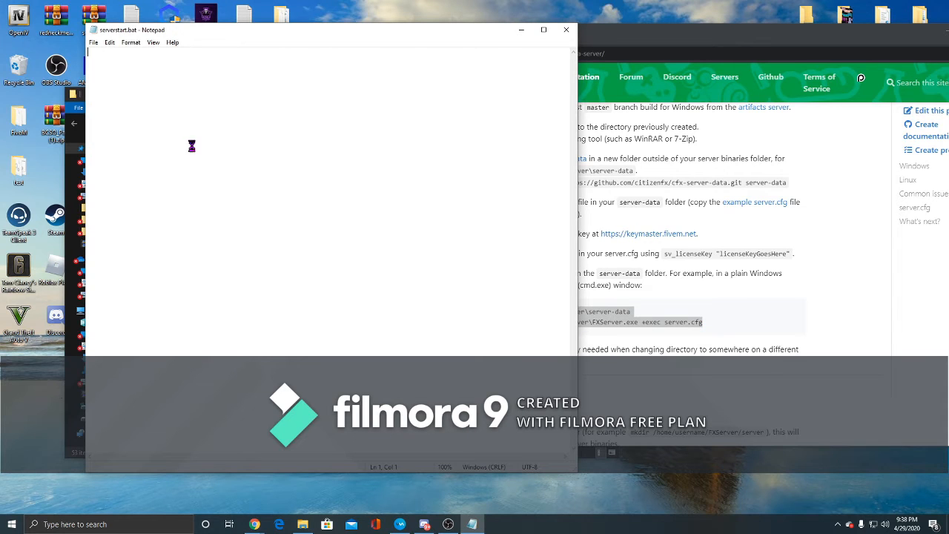
pyautogui.hotkey('ctrl', 'v')
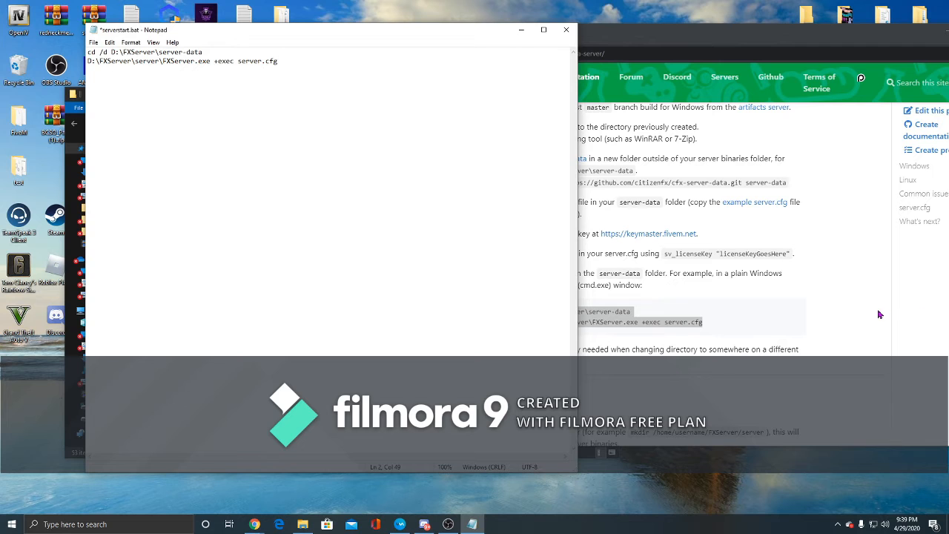
# - Open the cfx-server-data-master folder and display its full path
pyautogui.hotkey('alt', 'Tab')
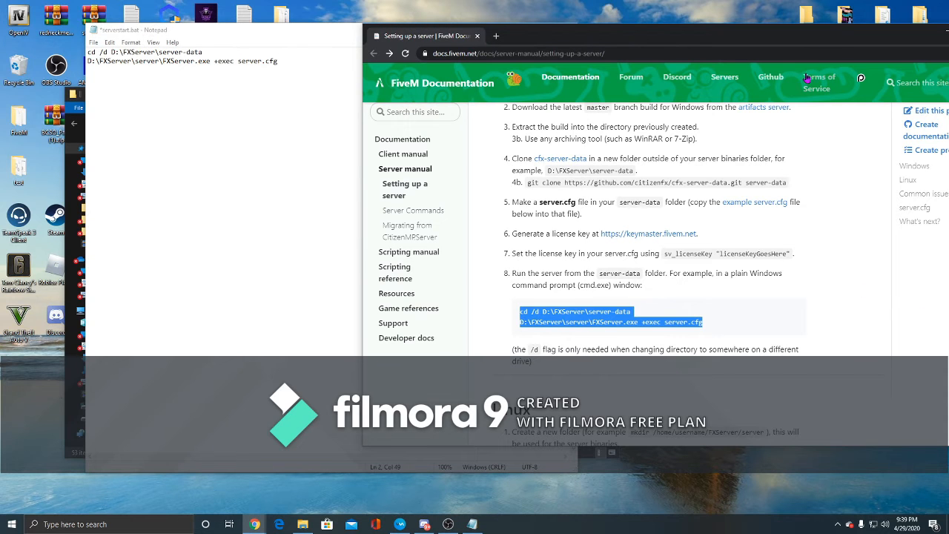
pyautogui.moveTo(794, 36); pyautogui.dragTo(549, 58)
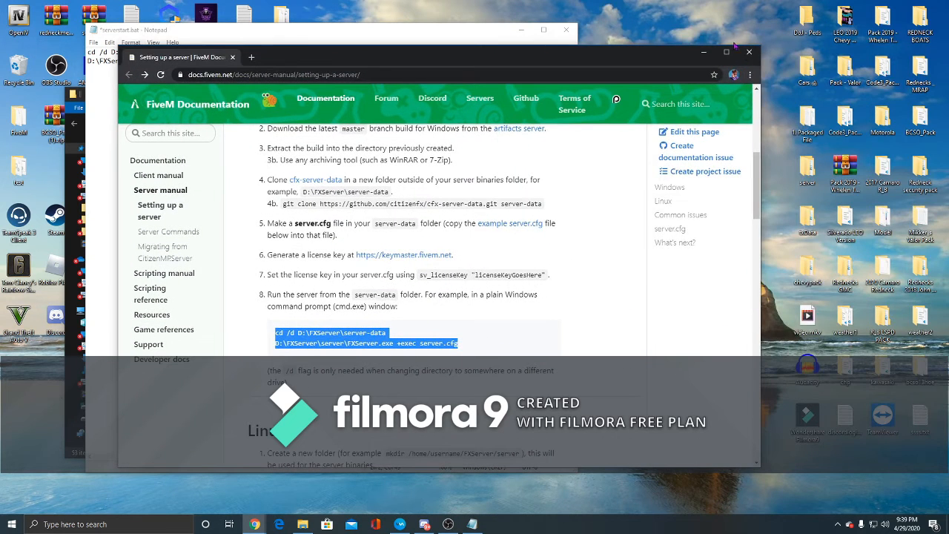
pyautogui.click(703, 52)
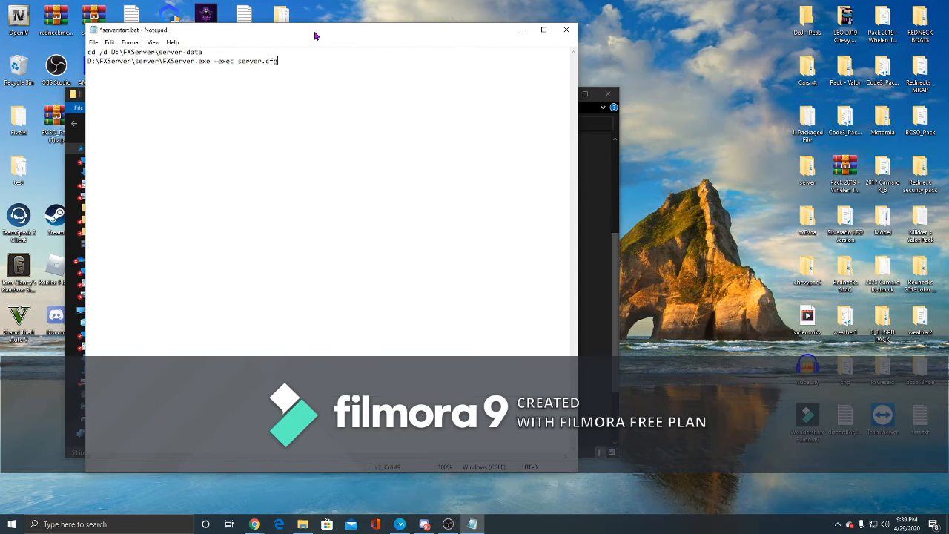
pyautogui.moveTo(314, 35); pyautogui.dragTo(543, 34)
pyautogui.click(291, 108)
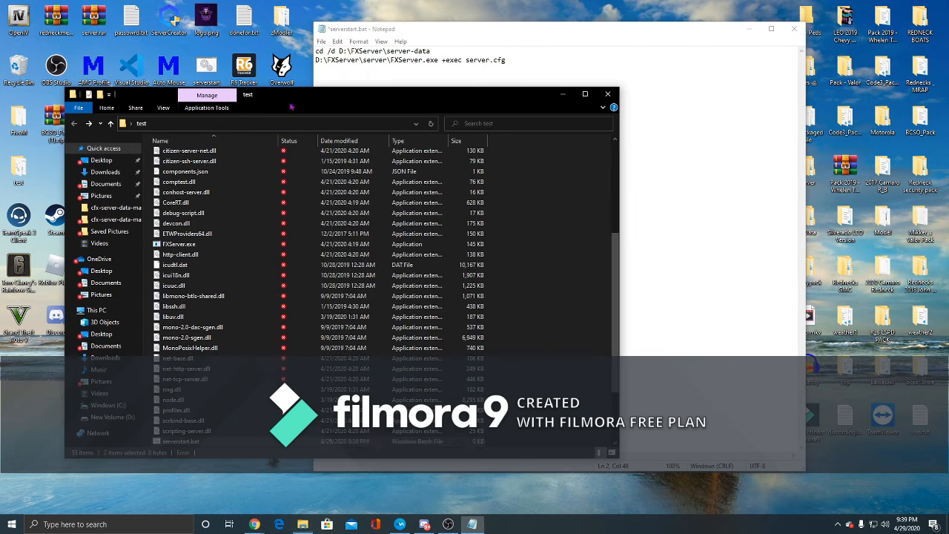
pyautogui.scroll(5, 244, 245)
pyautogui.doubleClick(170, 150)
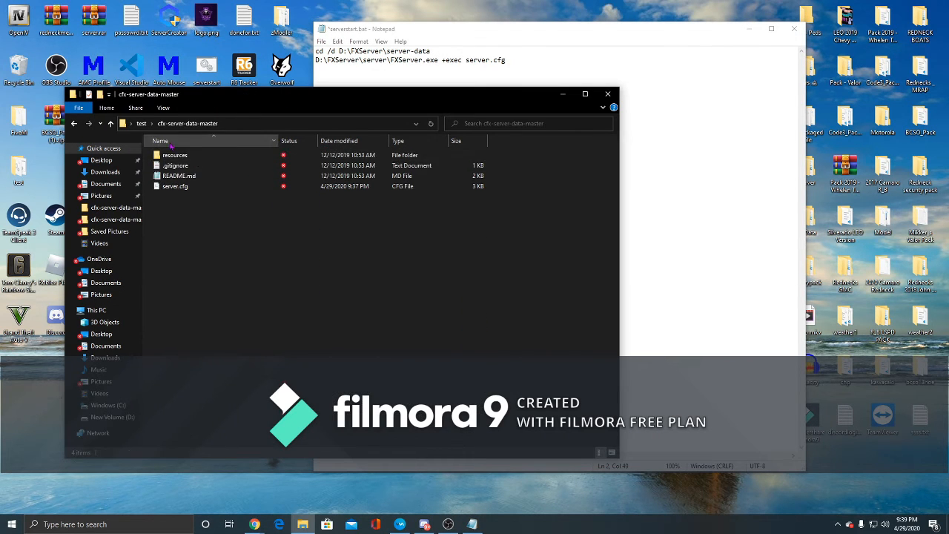
pyautogui.click(252, 125)
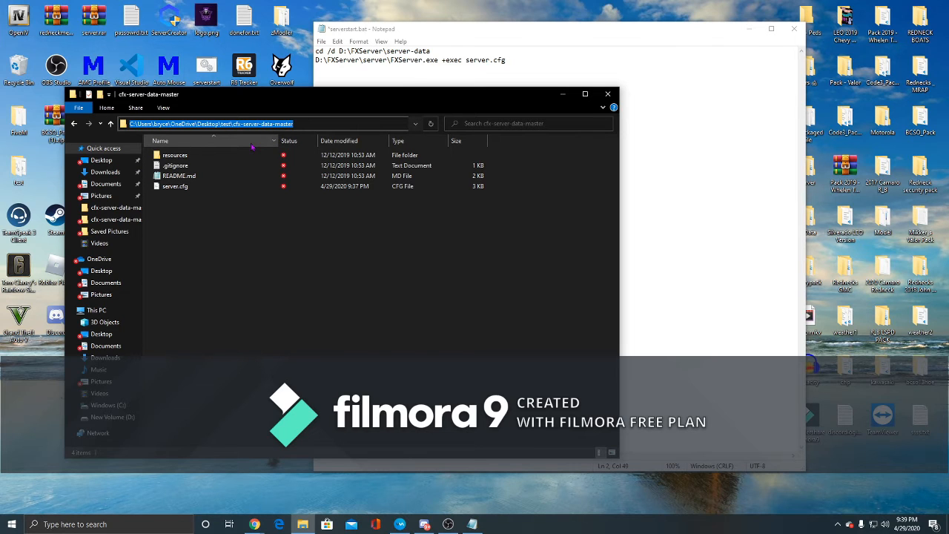
# - Replace the cd target path in serverstart.bat with the full path of the cfx-server-data-master folder
pyautogui.click(765, 84)
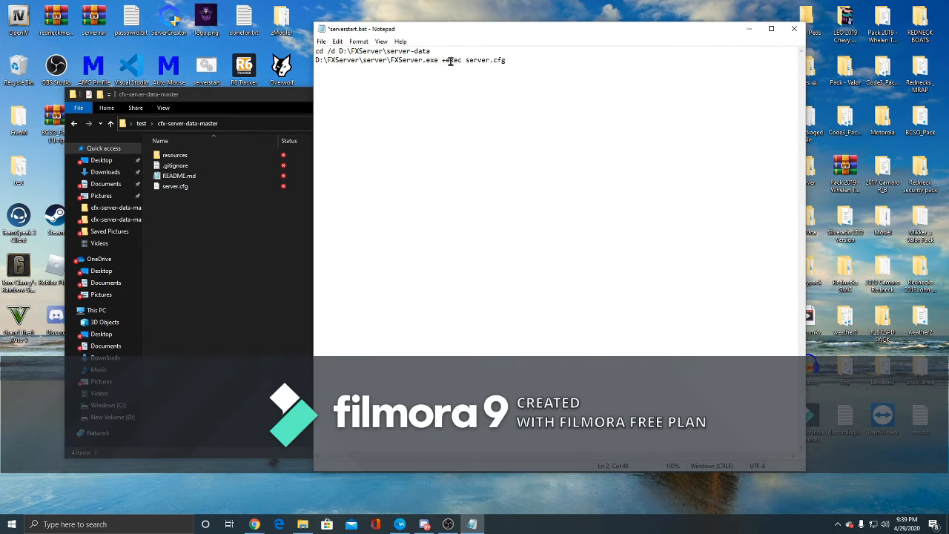
pyautogui.moveTo(431, 50); pyautogui.dragTo(392, 52)
pyautogui.click(444, 53)
pyautogui.click(201, 317)
pyautogui.click(75, 124)
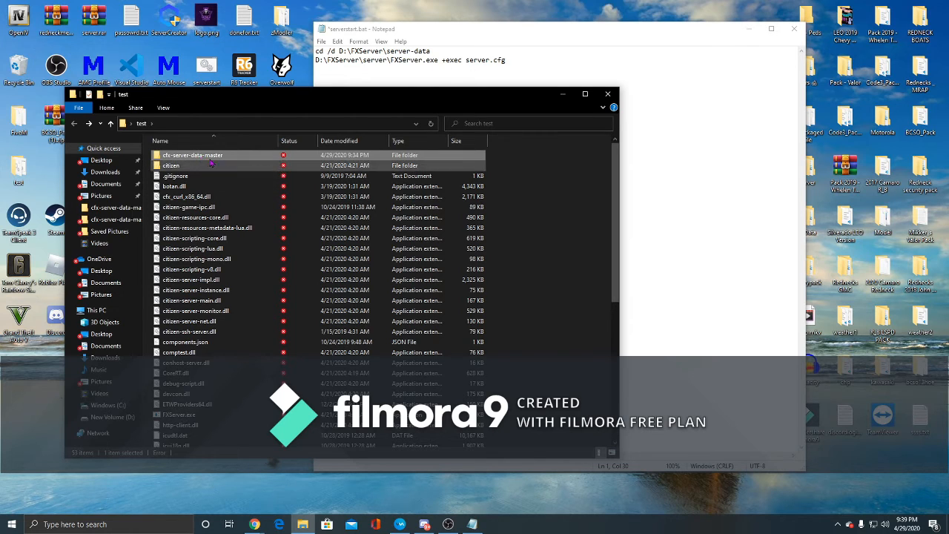
pyautogui.doubleClick(214, 159)
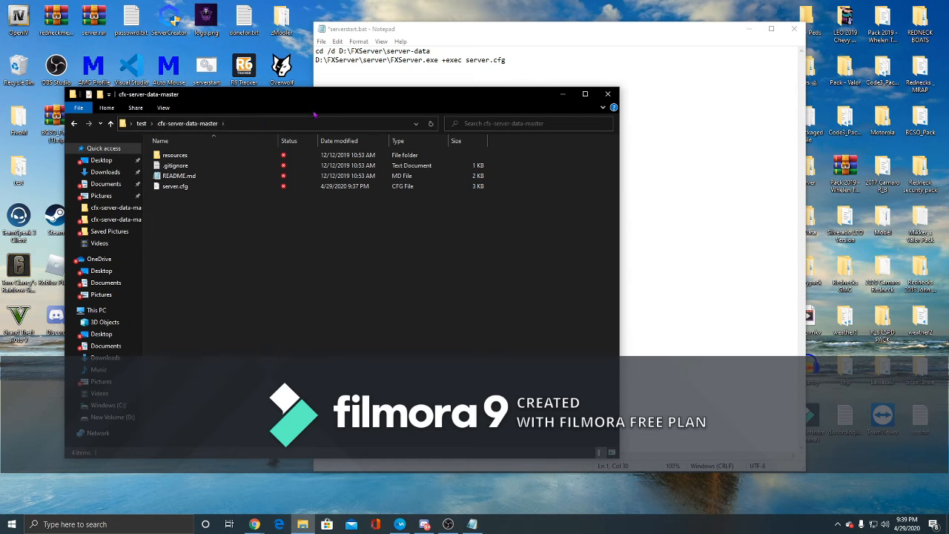
pyautogui.click(258, 125)
pyautogui.hotkey('ctrl', 'c')
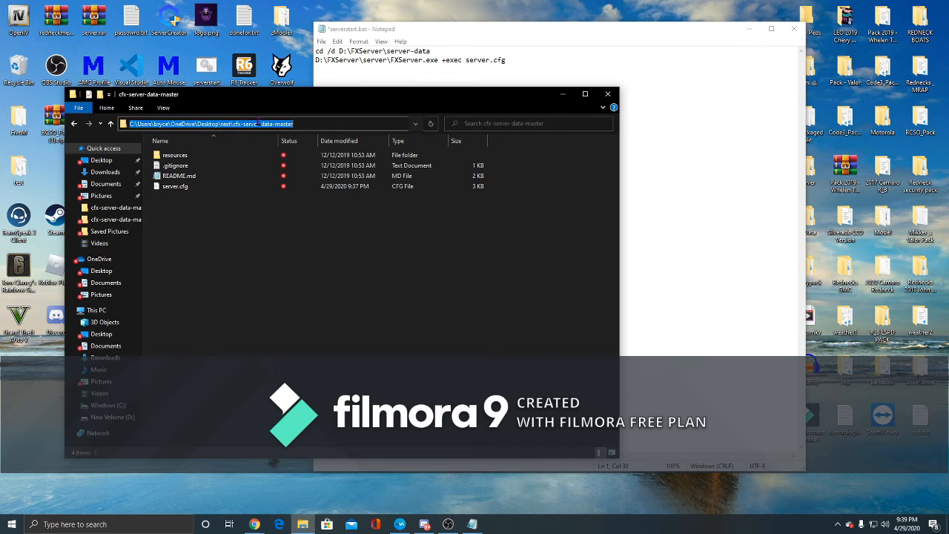
pyautogui.click(426, 78)
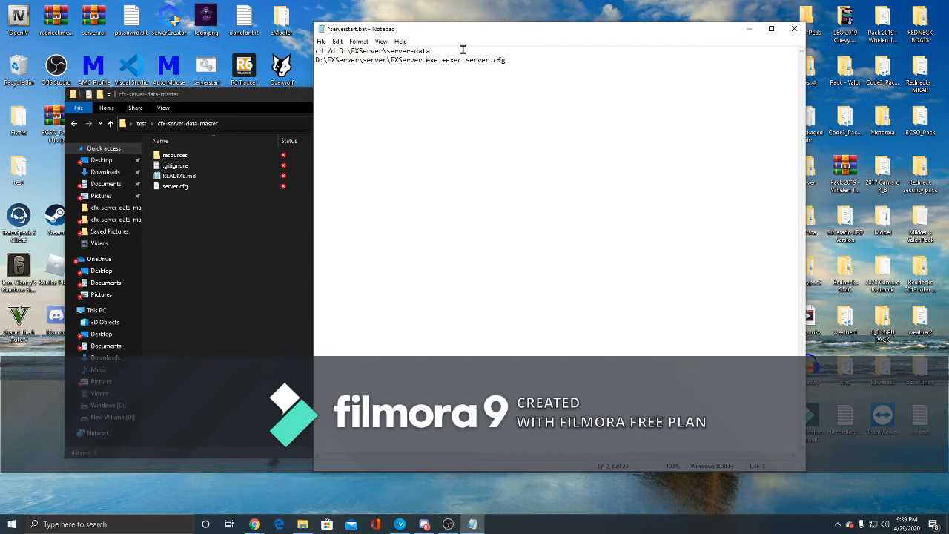
pyautogui.moveTo(460, 50); pyautogui.dragTo(339, 50)
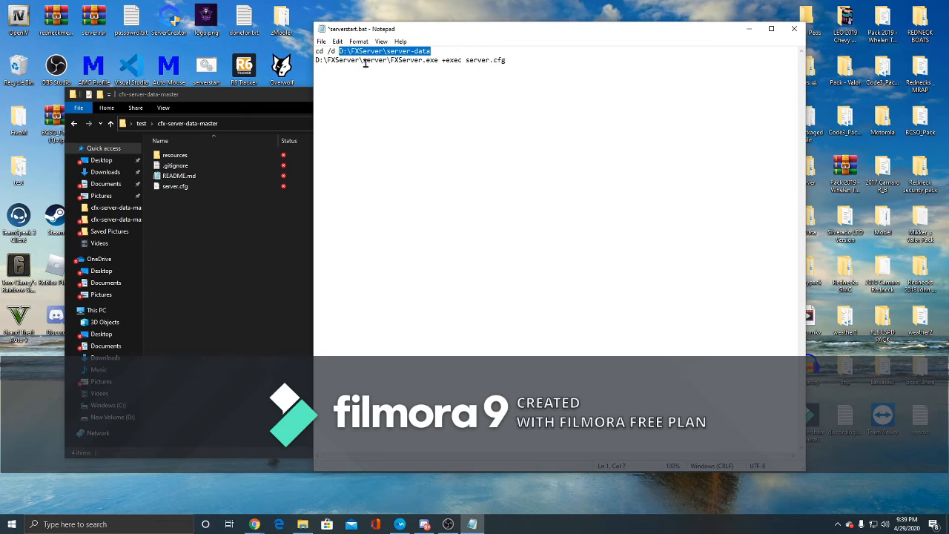
pyautogui.hotkey('ctrl', 'v')
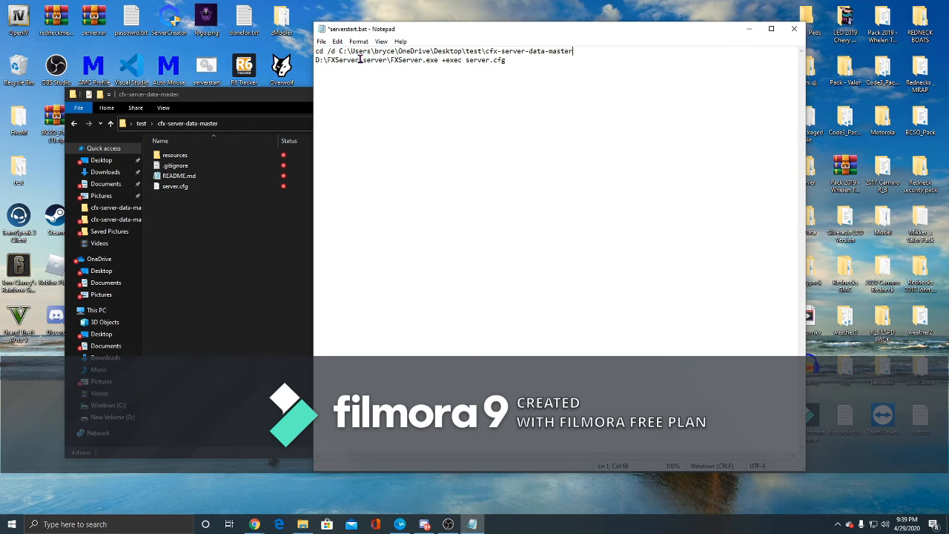
# - Replace the executable's folder path on the second line with the full path of the test folder
pyautogui.click(262, 214)
pyautogui.click(74, 124)
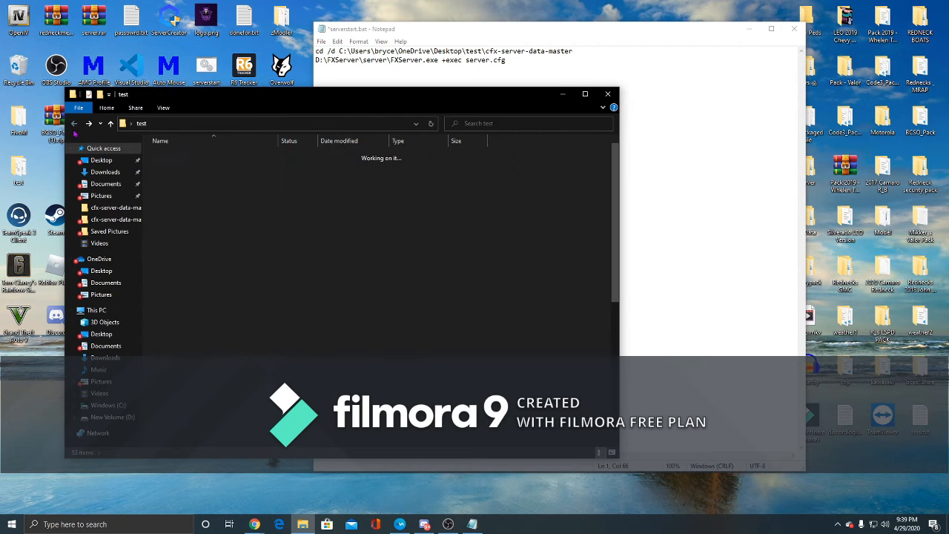
pyautogui.click(249, 123)
pyautogui.hotkey('ctrl', 'c')
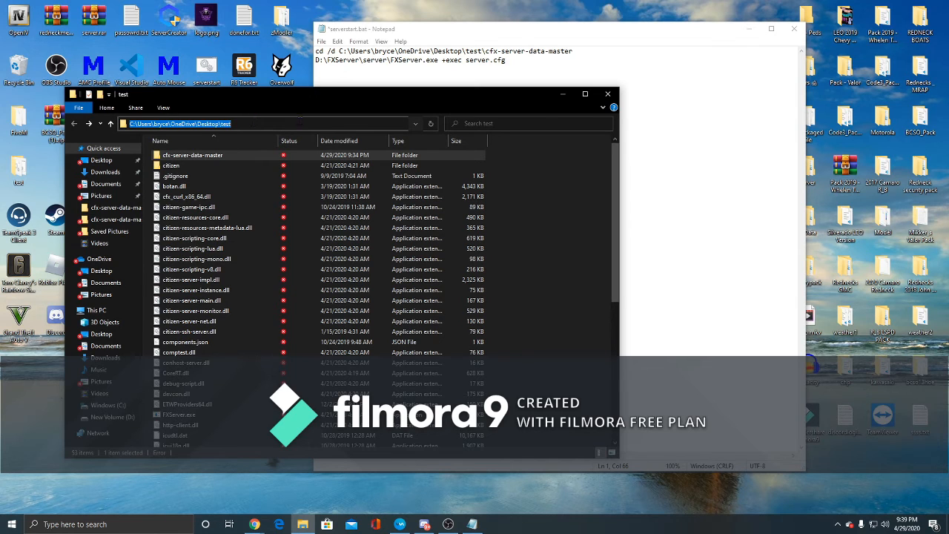
pyautogui.click(570, 77)
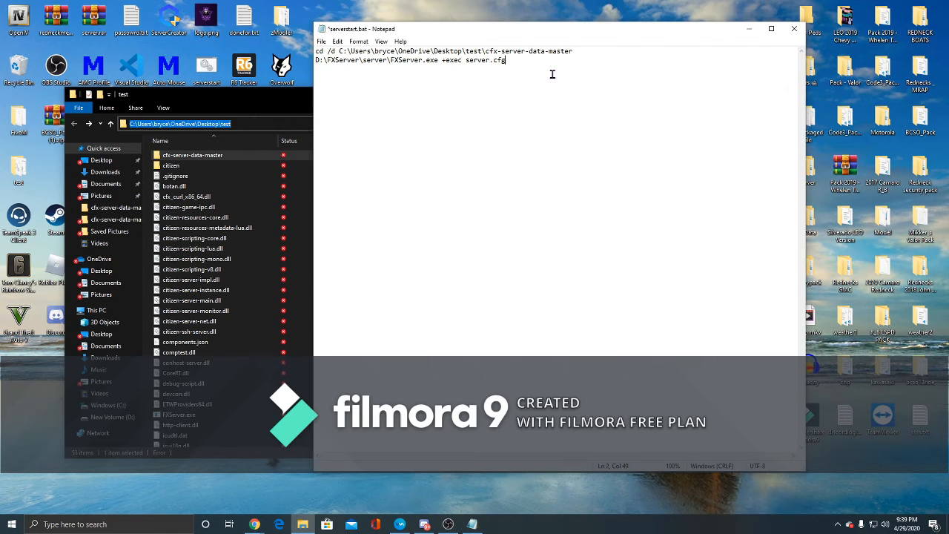
pyautogui.moveTo(438, 61)
pyautogui.mouseDown()
pyautogui.moveTo(373, 61)
pyautogui.moveTo(437, 61)
pyautogui.mouseUp()
pyautogui.click(450, 61)
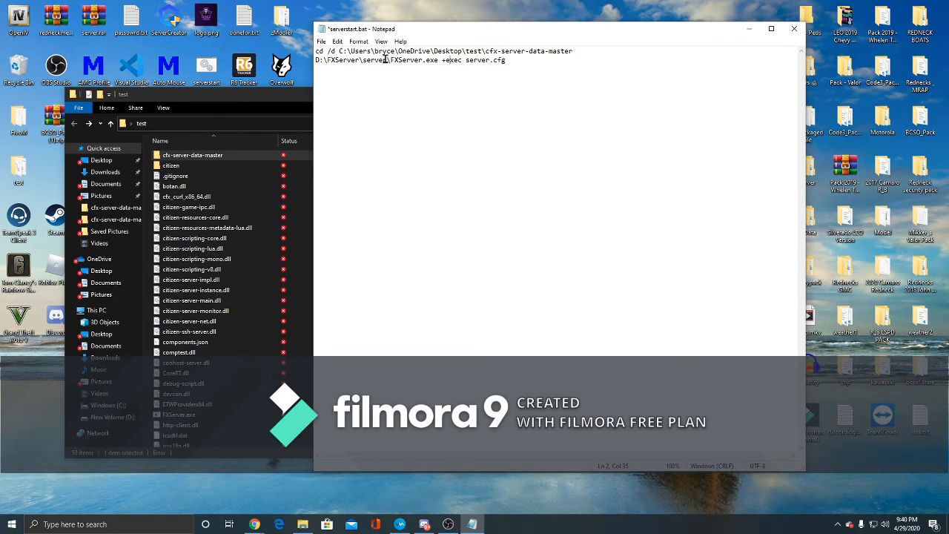
pyautogui.moveTo(387, 59); pyautogui.dragTo(308, 53)
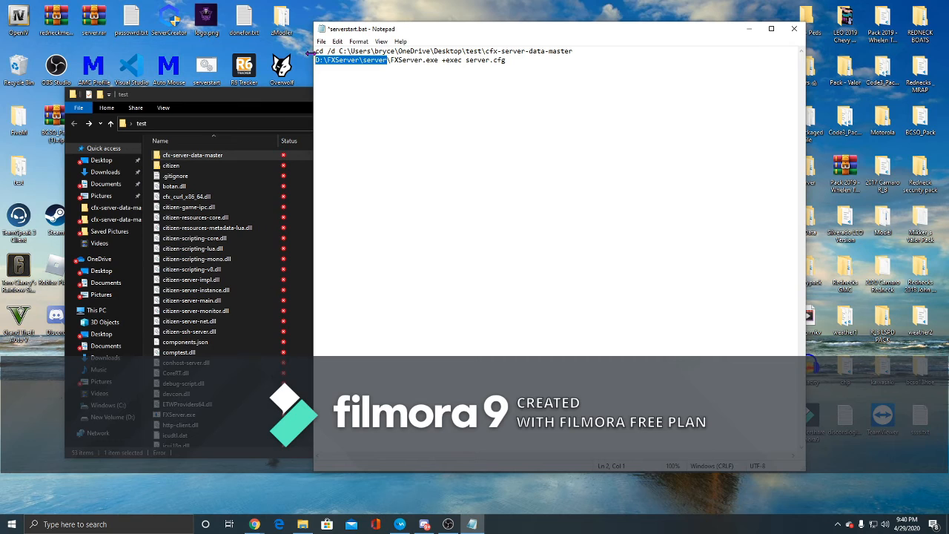
pyautogui.hotkey('ctrl', 'v')
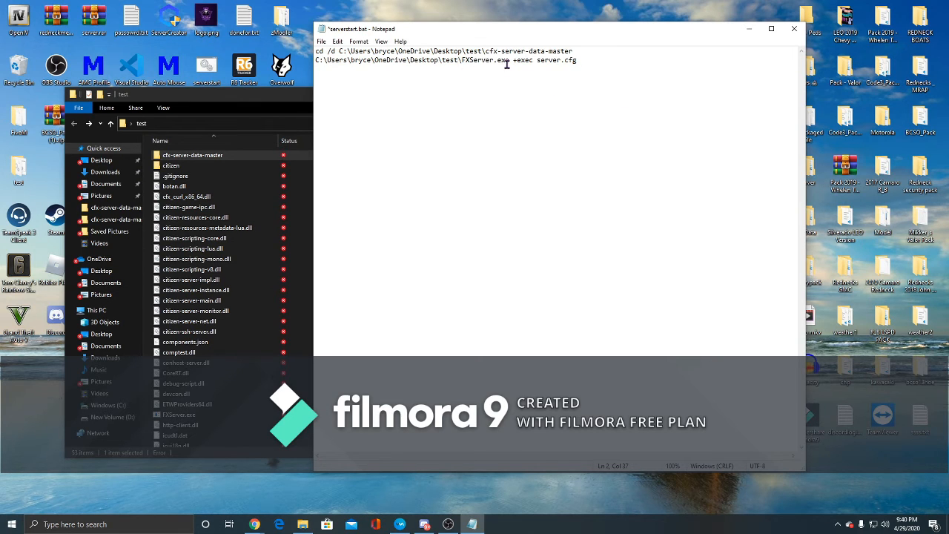
# - Remove FXServer.exe from the launch line, then save serverstart.bat and close Notepad
pyautogui.moveTo(510, 59); pyautogui.dragTo(461, 59)
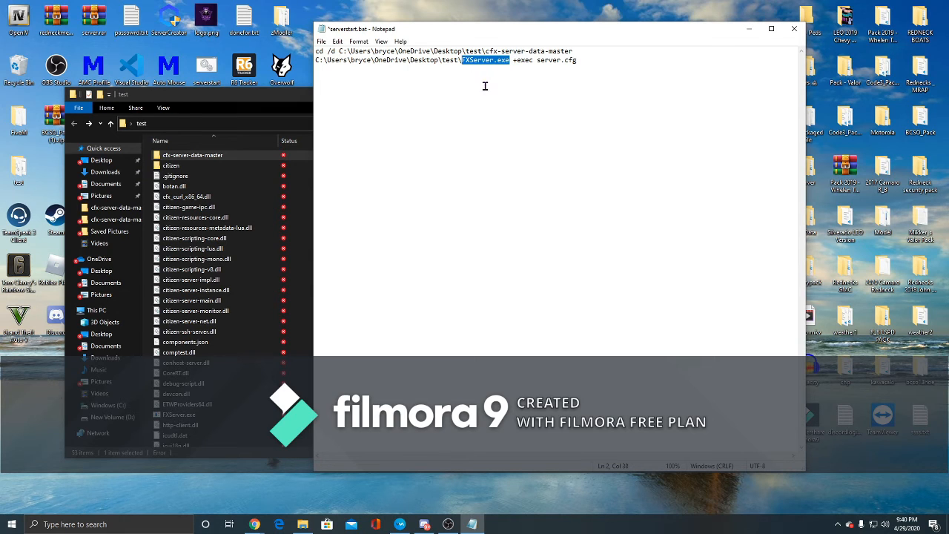
pyautogui.press('BackSpace')
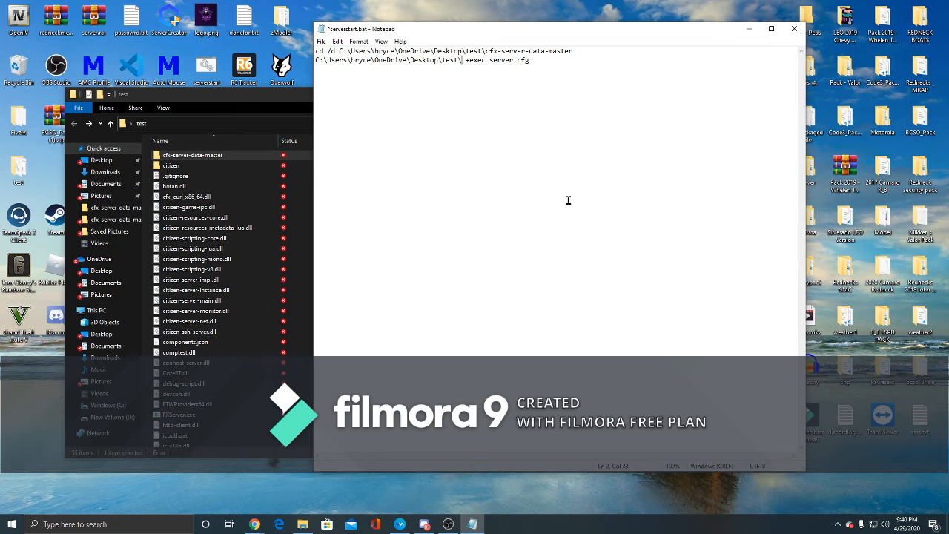
pyautogui.click(321, 41)
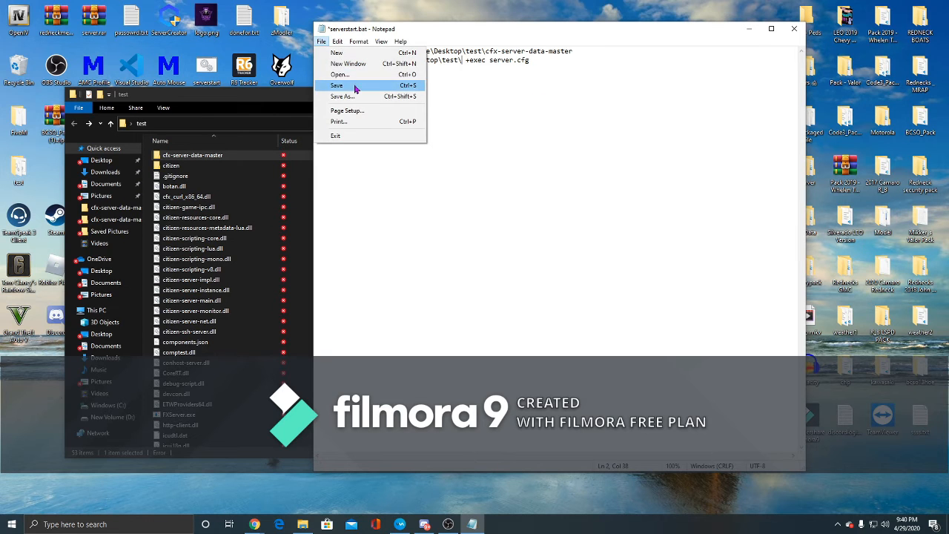
pyautogui.click(355, 88)
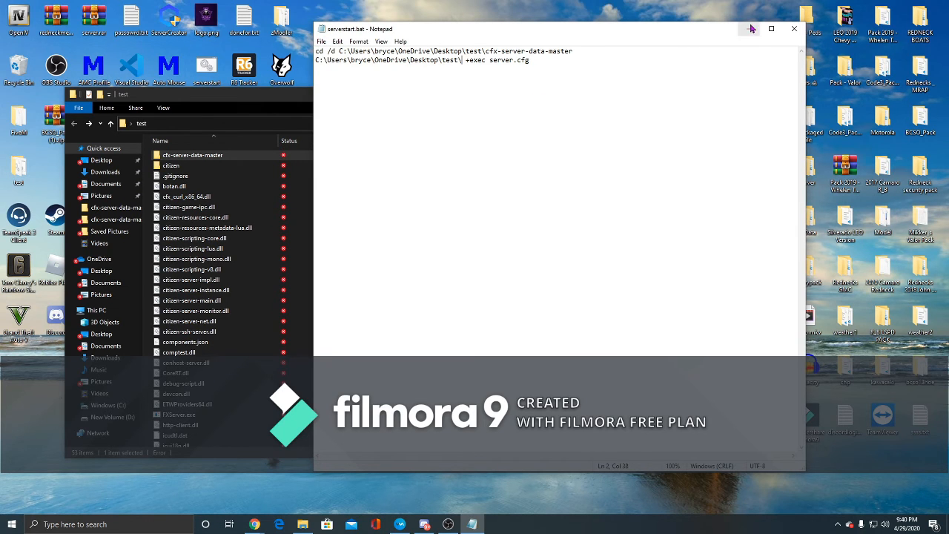
pyautogui.click(790, 31)
# - Open the server3 folder on the C: drive and run runserver.bat to start the server
pyautogui.scroll(-3, 201, 419)
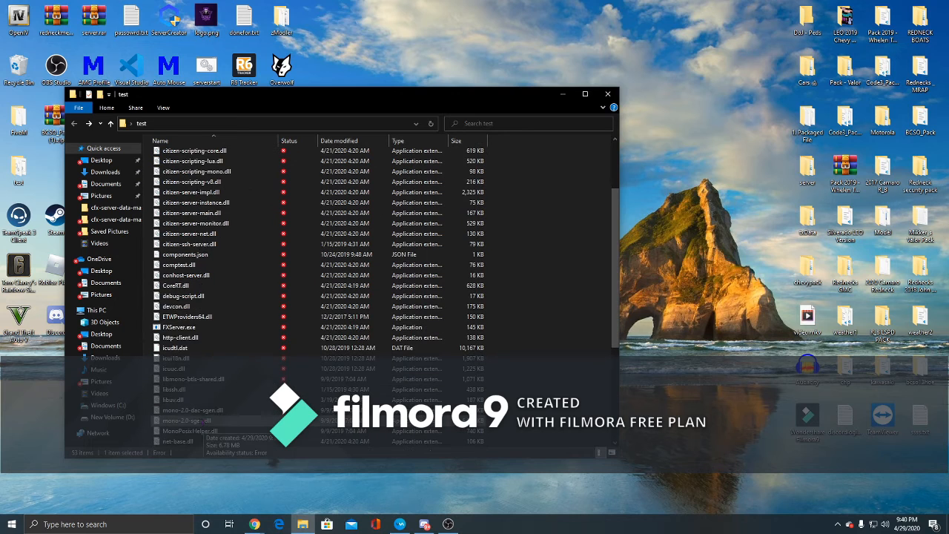
pyautogui.scroll(-4, 202, 420)
pyautogui.click(203, 400)
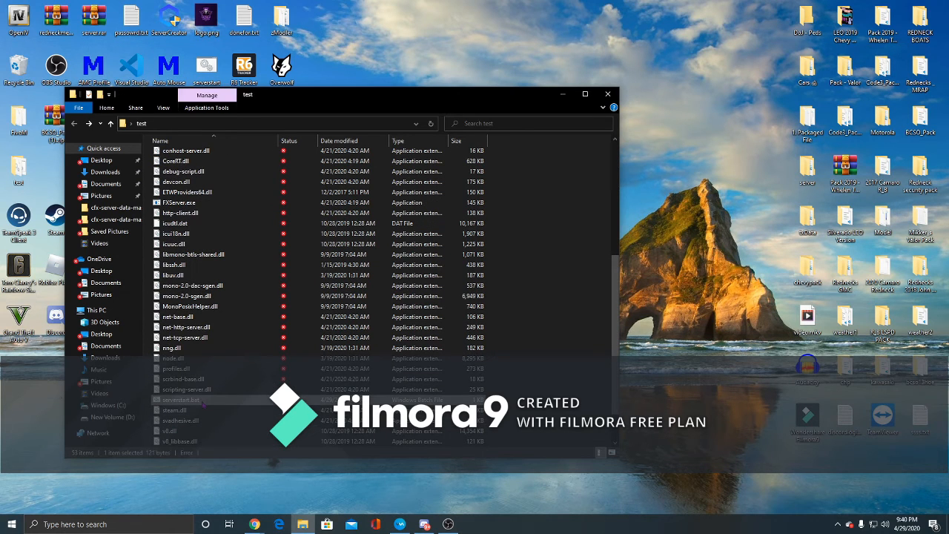
pyautogui.click(555, 99)
pyautogui.click(302, 524)
pyautogui.click(108, 405)
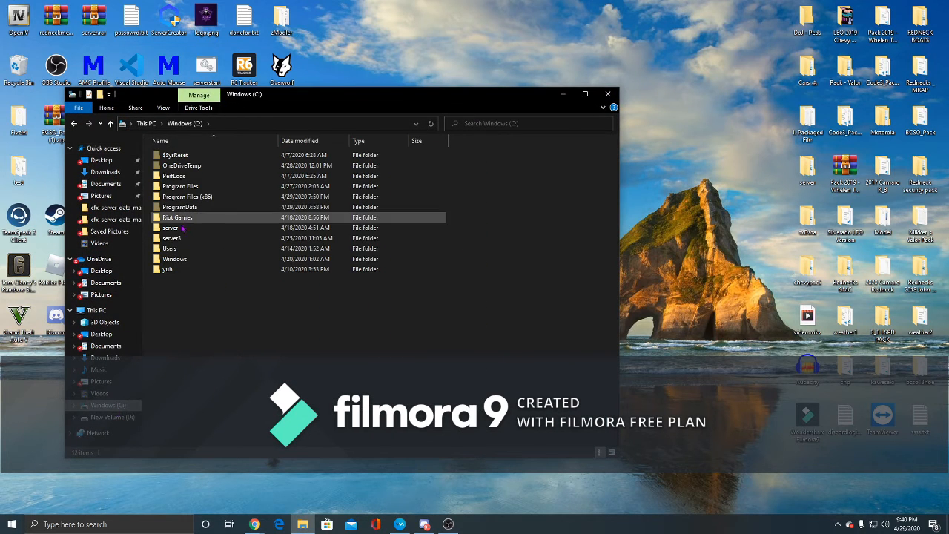
pyautogui.doubleClick(178, 238)
pyautogui.doubleClick(215, 165)
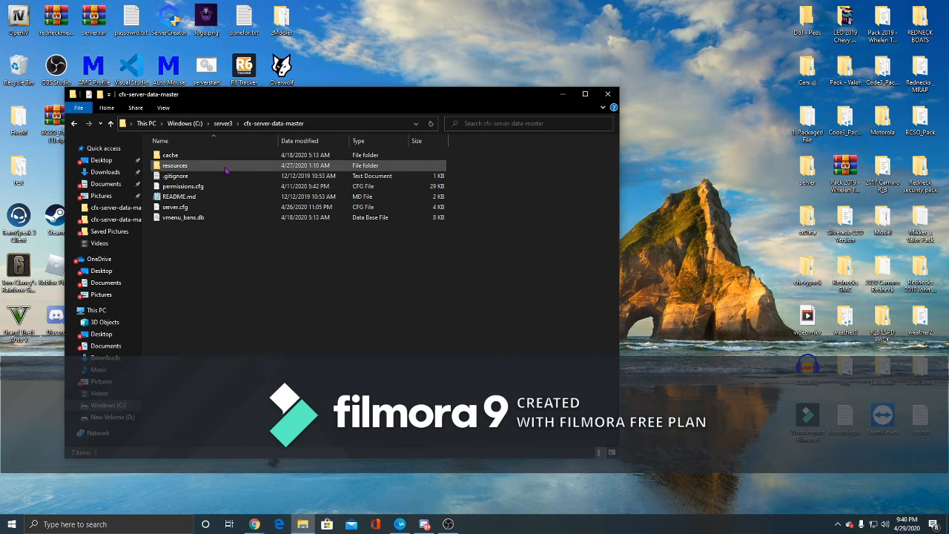
pyautogui.click(74, 124)
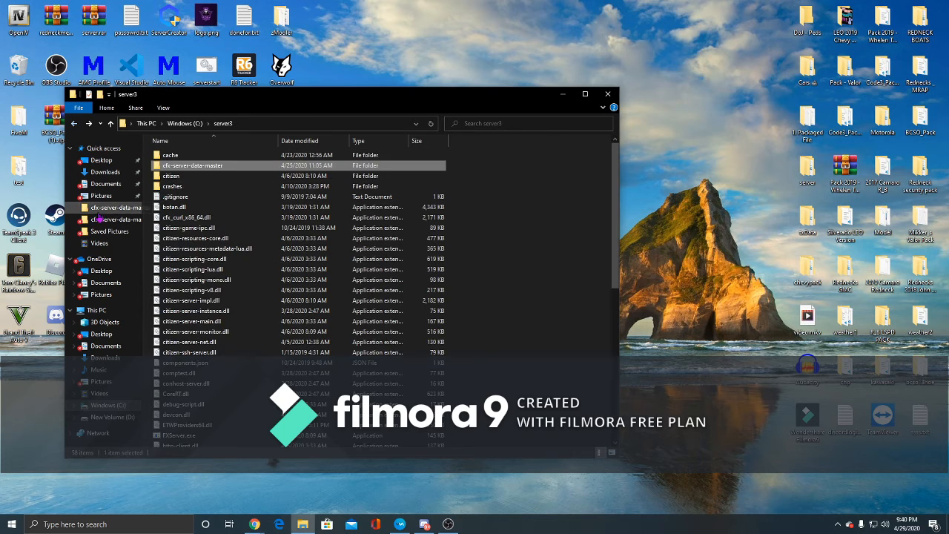
pyautogui.scroll(-6, 251, 293)
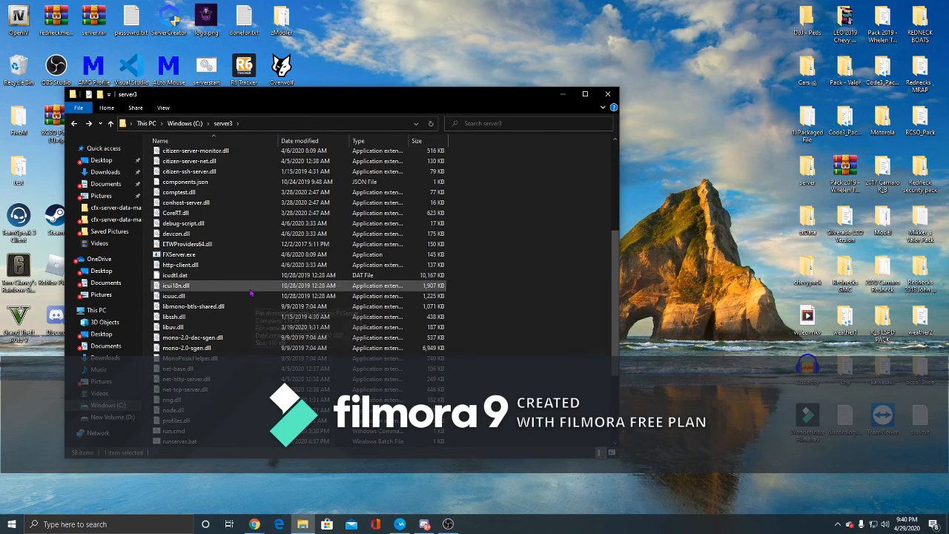
pyautogui.scroll(-3, 245, 311)
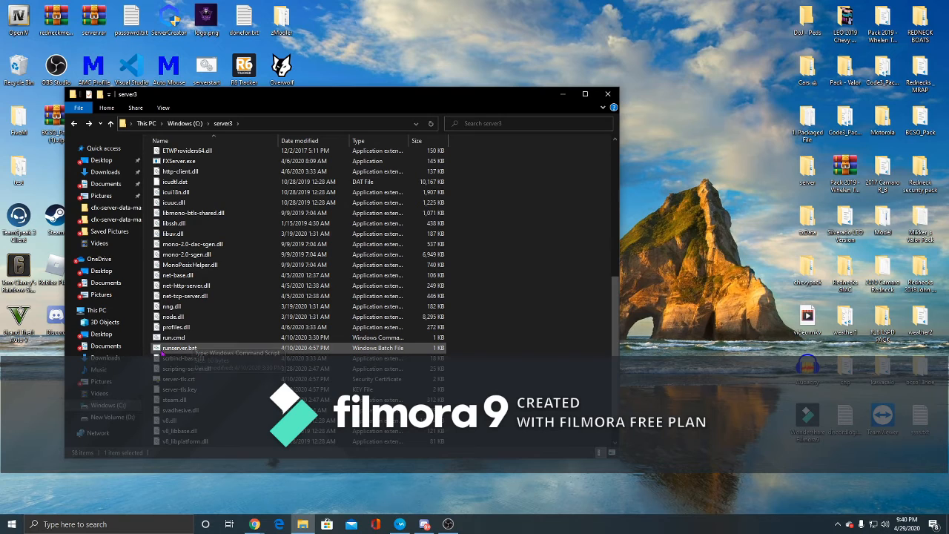
pyautogui.doubleClick(234, 351)
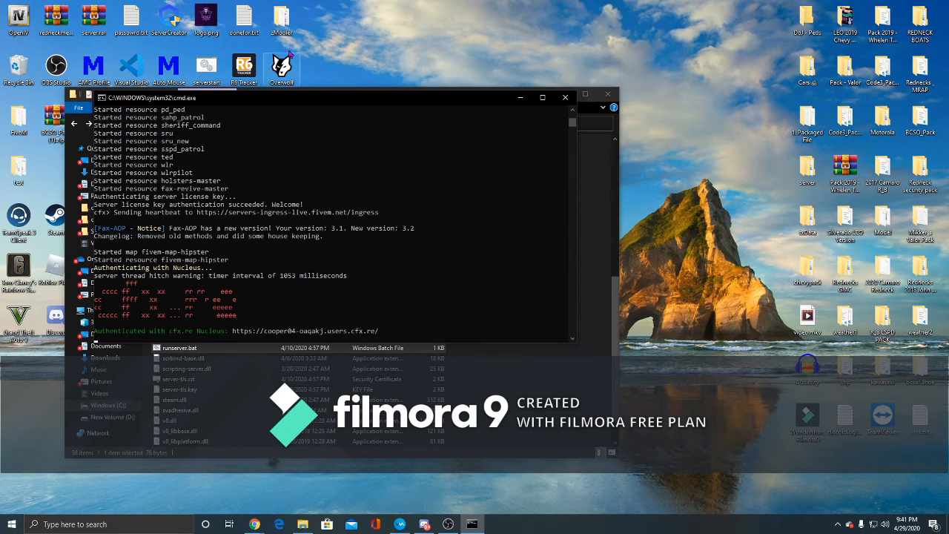
pyautogui.moveTo(349, 105); pyautogui.dragTo(529, 136)
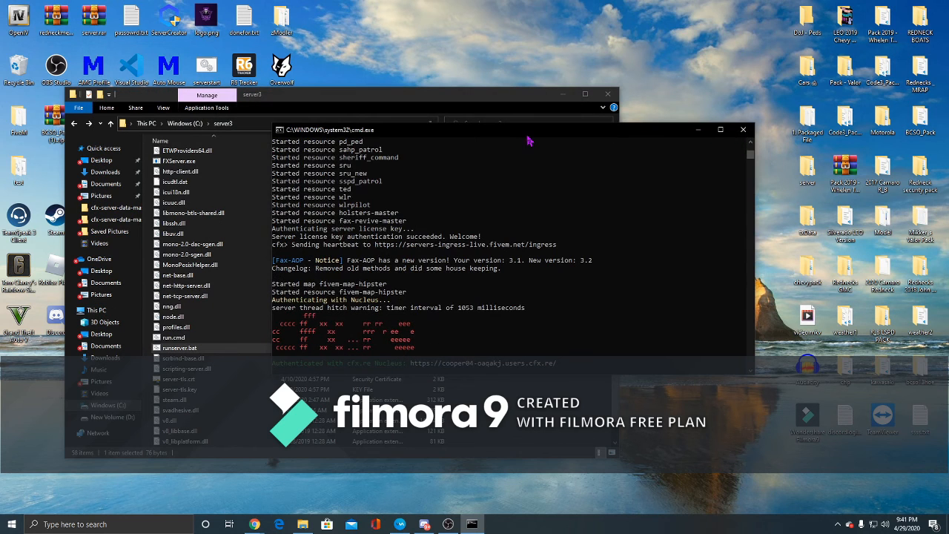
pyautogui.click(486, 99)
pyautogui.click(564, 96)
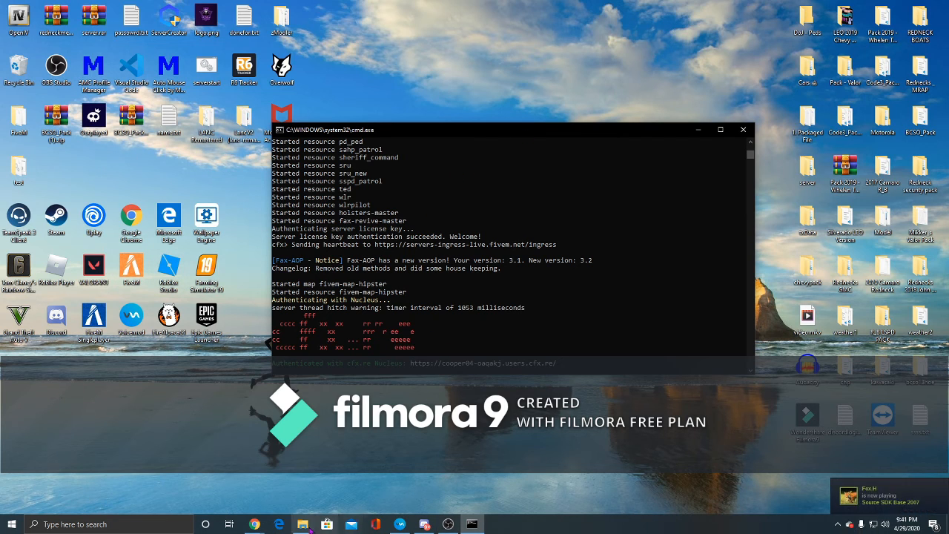
pyautogui.click(302, 524)
pyautogui.scroll(8, 196, 161)
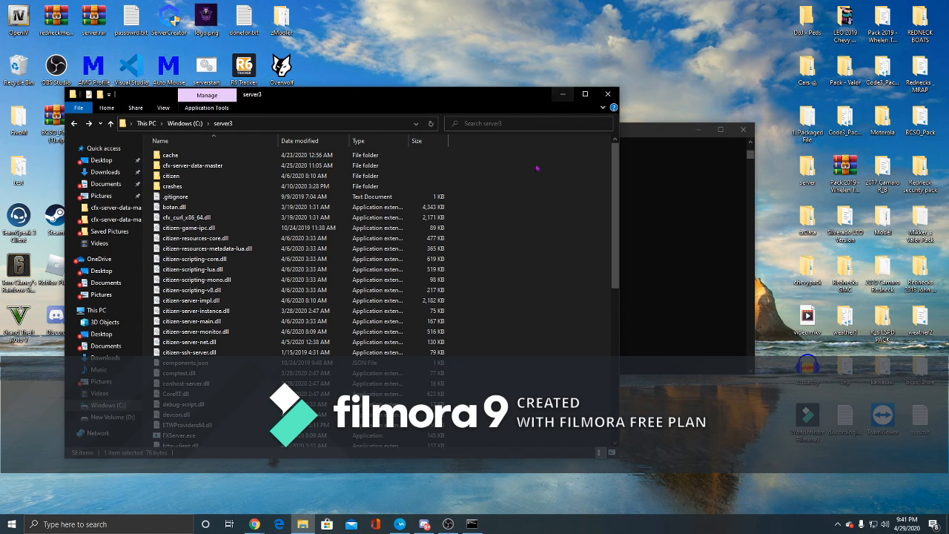
pyautogui.click(448, 524)
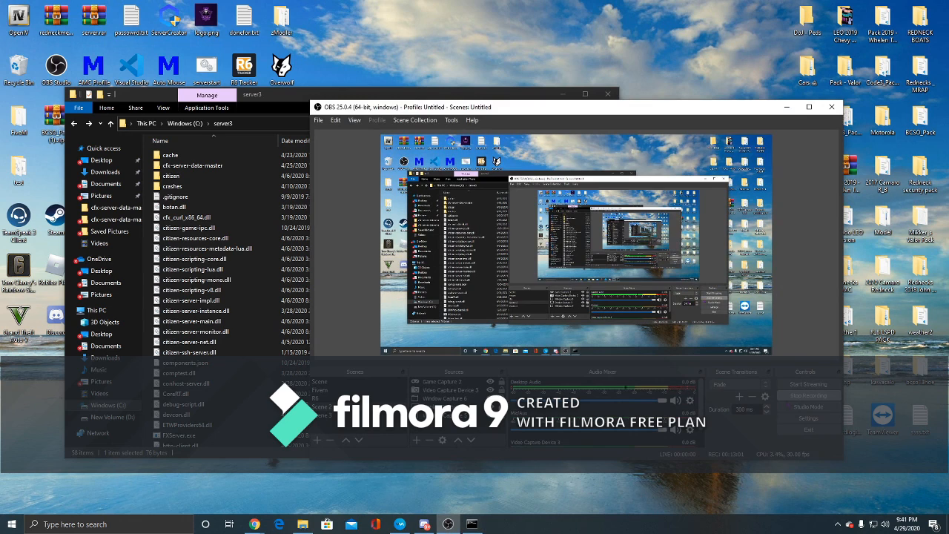